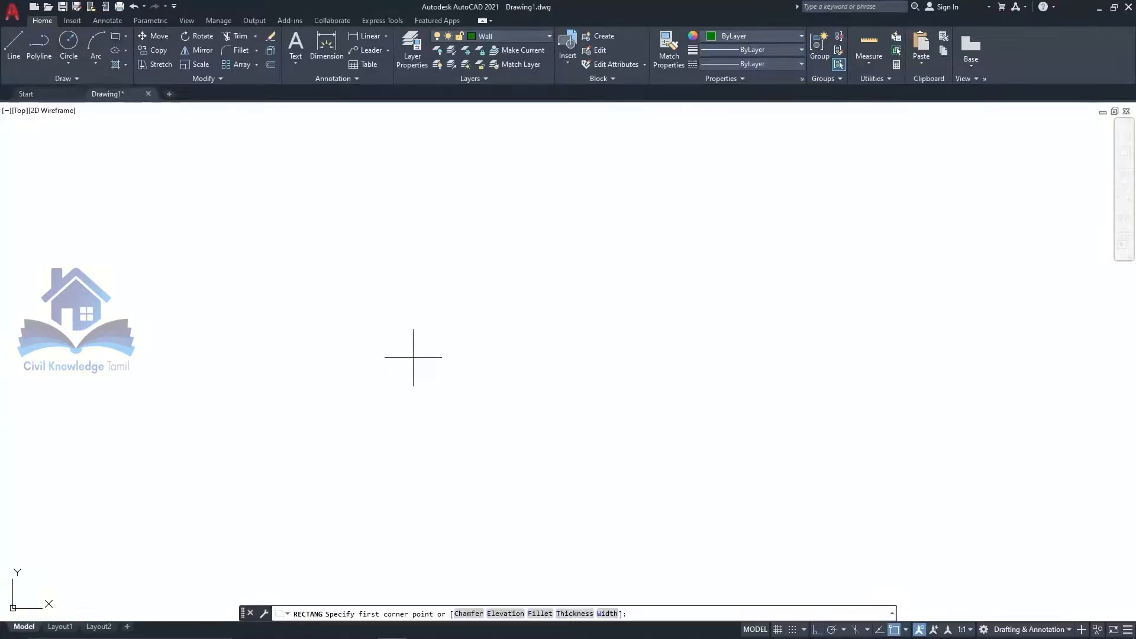
Step: Draw a rectangle 11'6" wide and 8'6" high for the outer face of the staircase walls
click(379, 334)
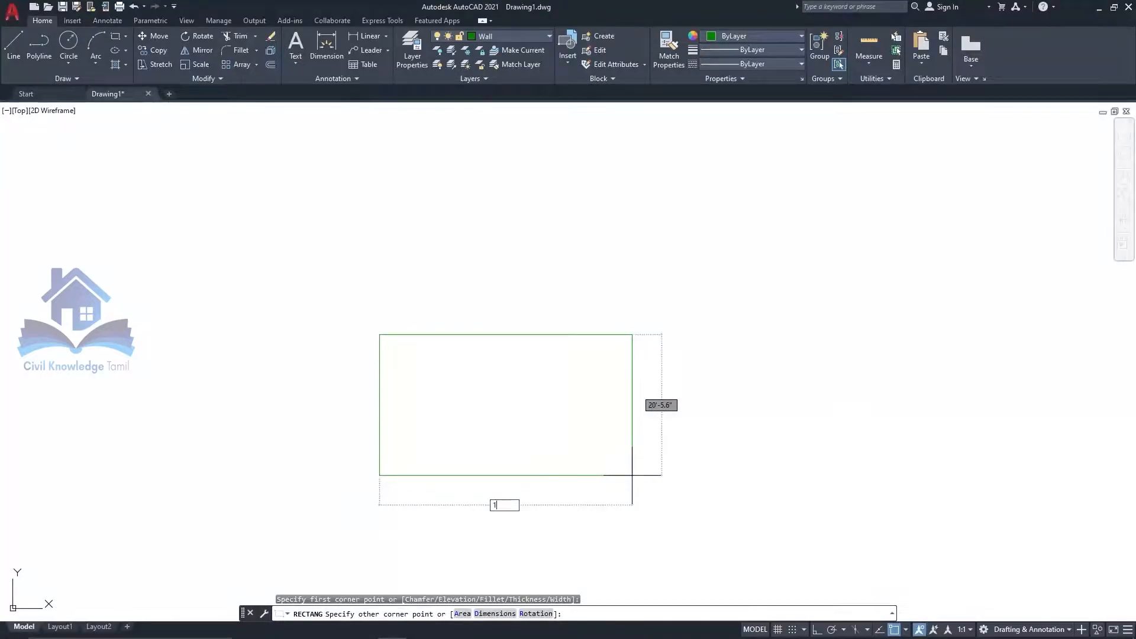
key(Tab)
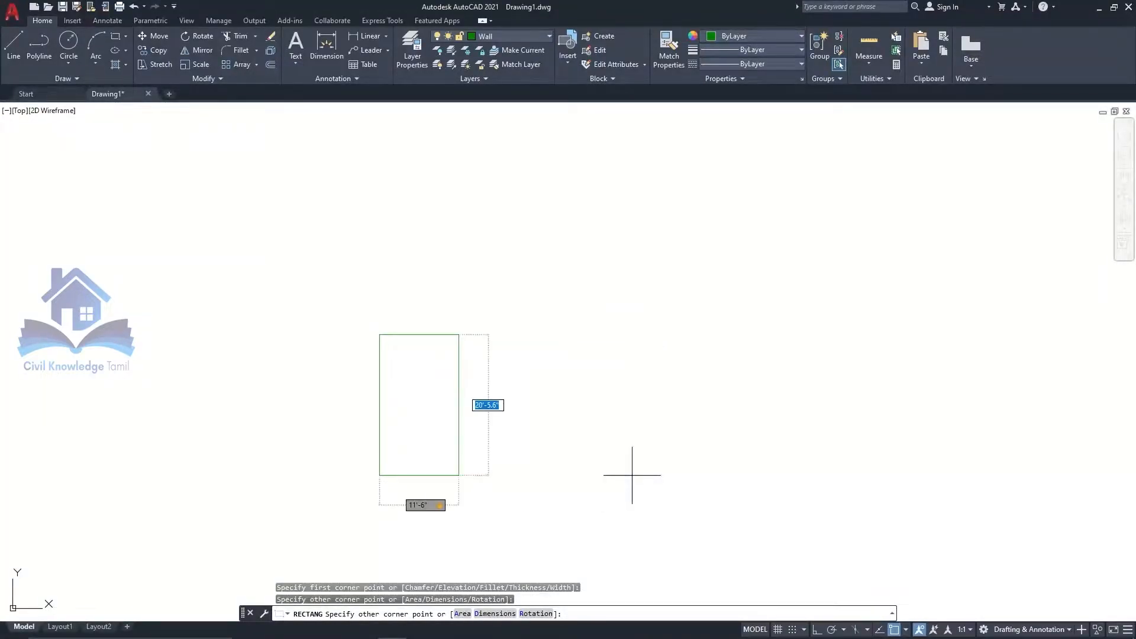
text(8'6")
key(Return)
Step: Offset the rectangle 9" inward to form the wall thickness
scroll(465, 367, up, 8)
scroll(459, 345, down, 2)
text(o)
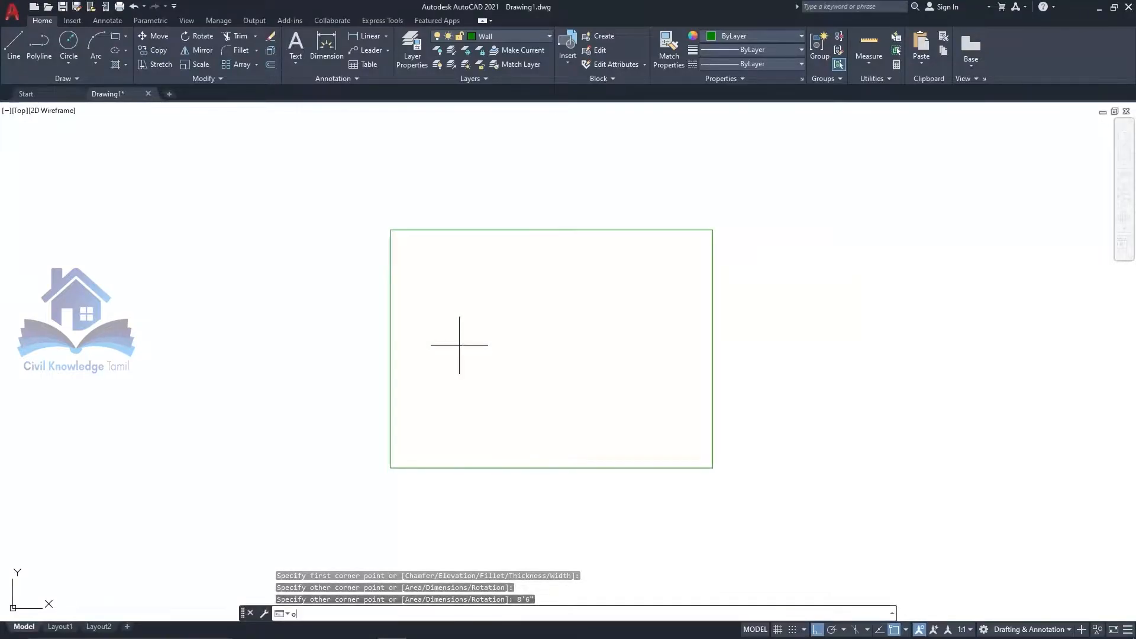
key(Return)
text(9)
key(Return)
click(390, 278)
click(431, 292)
key(Escape)
Step: Explode both rectangles and fillet the inner bottom wall line to the outer right edge
click(601, 524)
click(484, 380)
text(x)
key(Return)
text(f)
key(Return)
click(665, 446)
click(712, 455)
Step: Draw a short vertical line closing the right end of the upper wall
text(l)
key(Return)
click(713, 229)
click(712, 251)
key(Escape)
Step: Fillet the inner top wall line to the upper wall's end line and delete the inner right vertical line
text(f)
key(Return)
click(639, 250)
click(712, 240)
click(691, 278)
key(Delete)
Step: On the Stair layer, draw a line 3' up from the lower wall's inner right corner, then across to the inner left wall
click(509, 36)
click(506, 63)
text(l)
key(Return)
click(712, 447)
text(3)
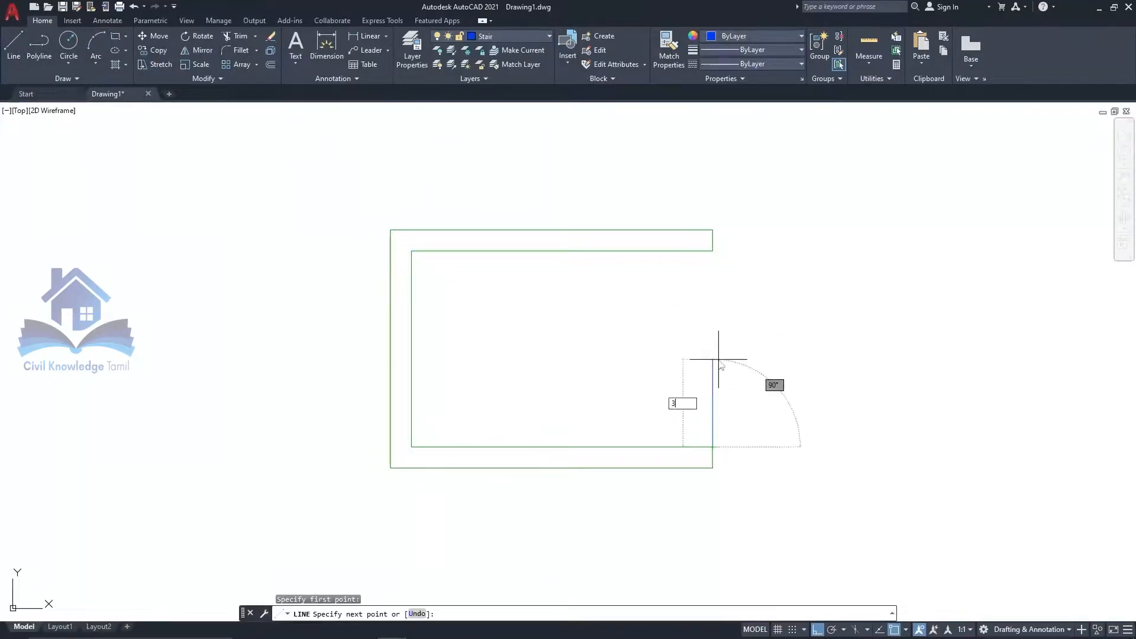
text(')
key(Return)
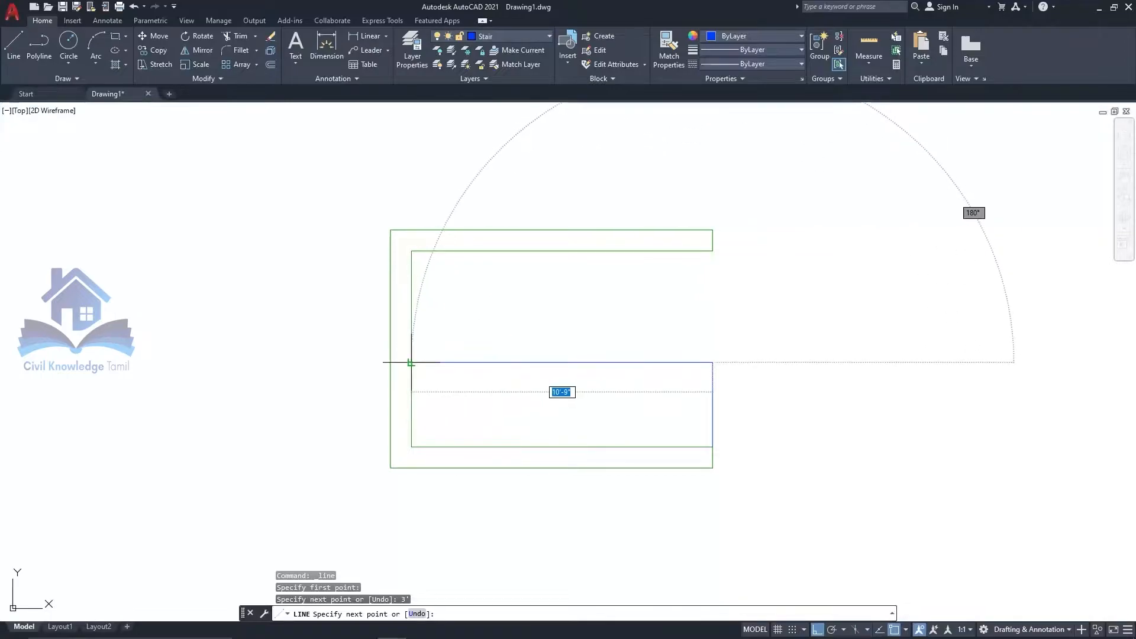
click(411, 362)
key(Escape)
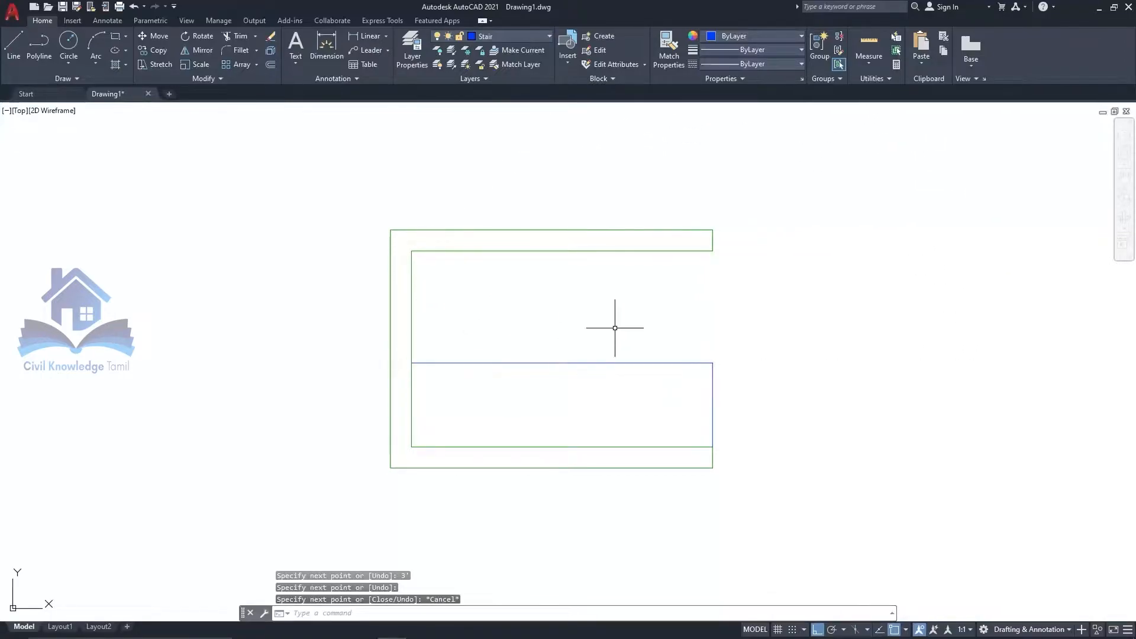
Step: Array-copy the 3' vertical line leftward as 11 items spaced 10" apart to form the treads
click(713, 412)
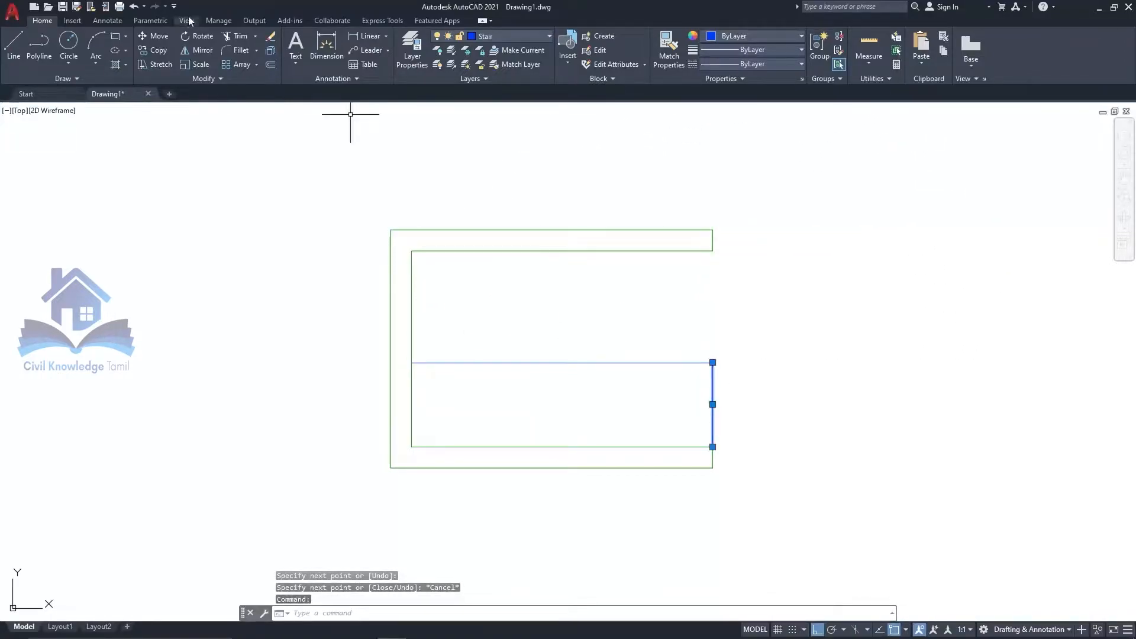
click(167, 51)
click(712, 446)
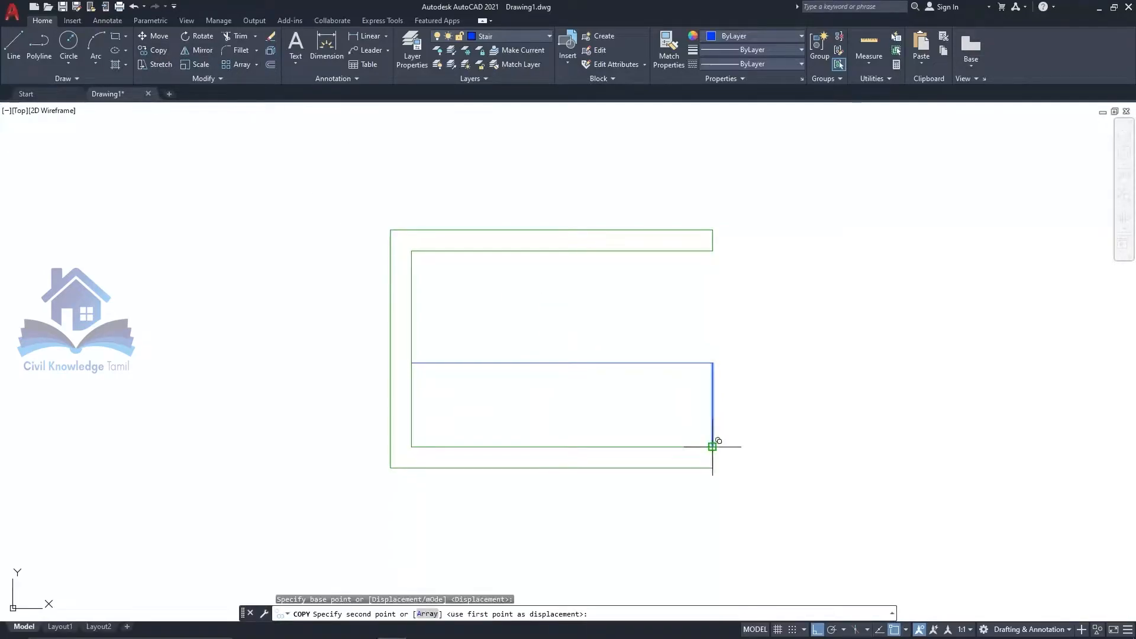
click(427, 613)
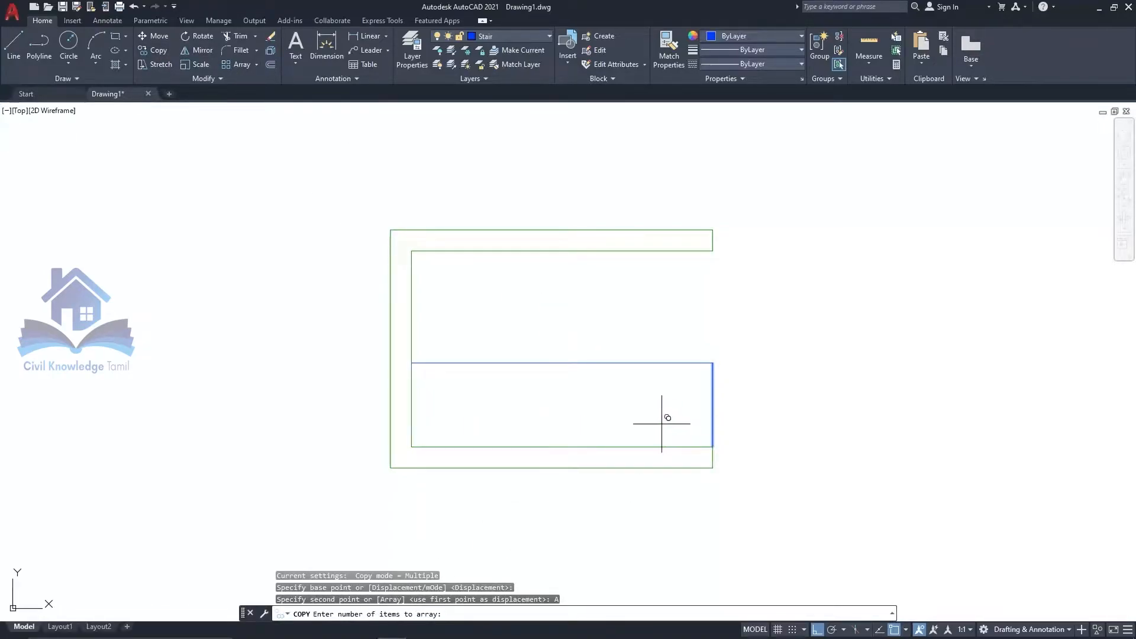
text(11)
key(Return)
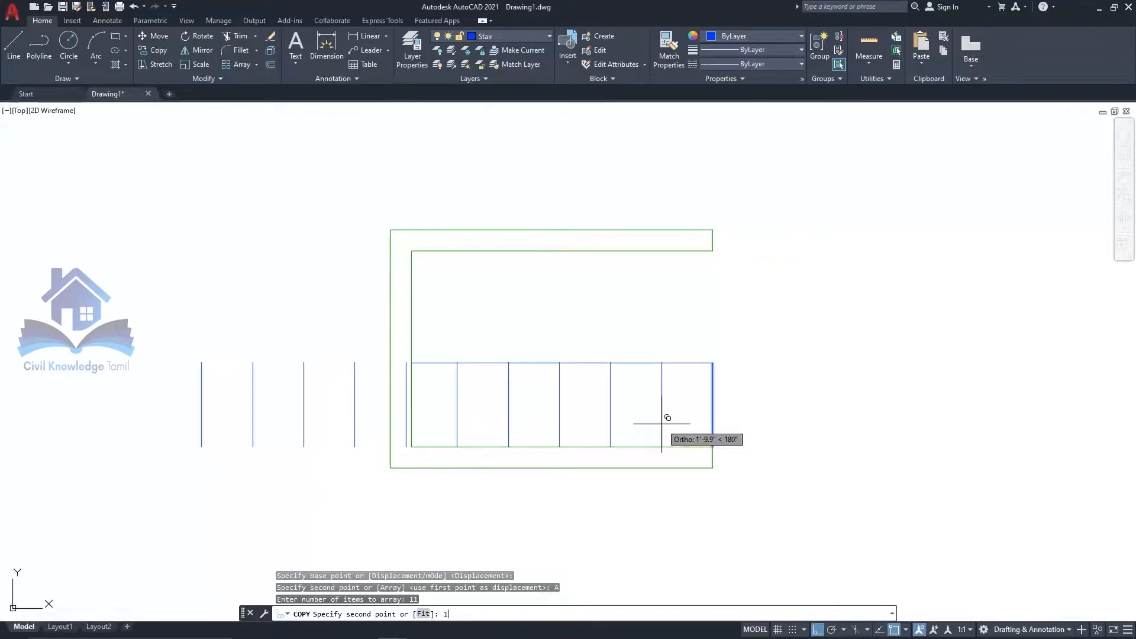
text(10")
key(Return)
key(Escape)
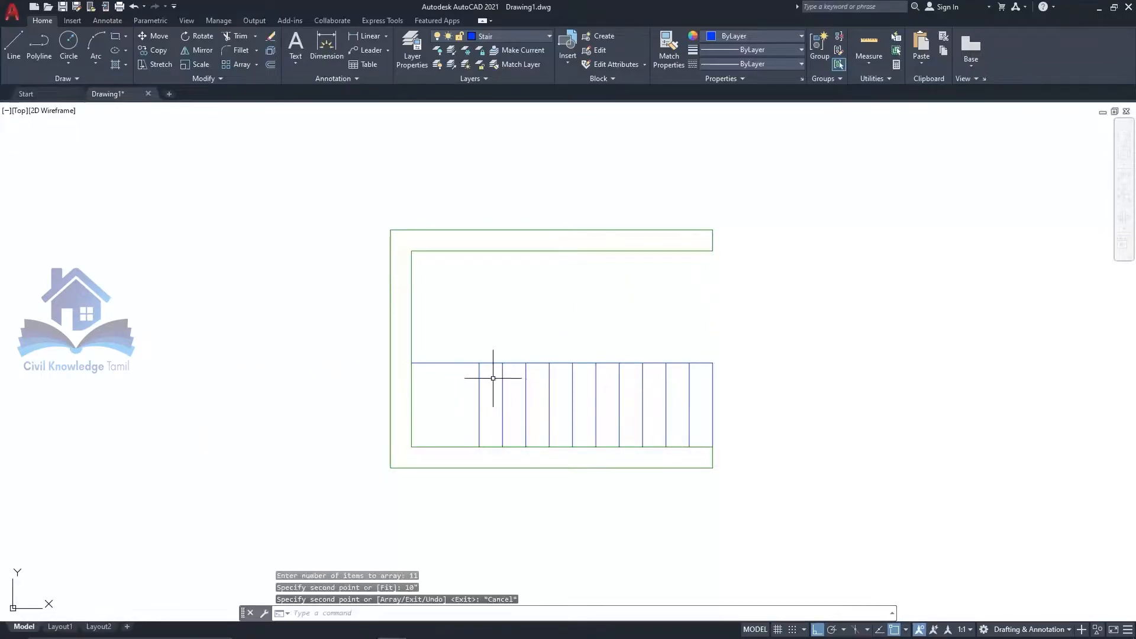
Step: Shorten the long horizontal stair line so its left end meets the leftmost tread line
click(445, 362)
click(411, 362)
click(479, 362)
key(Escape)
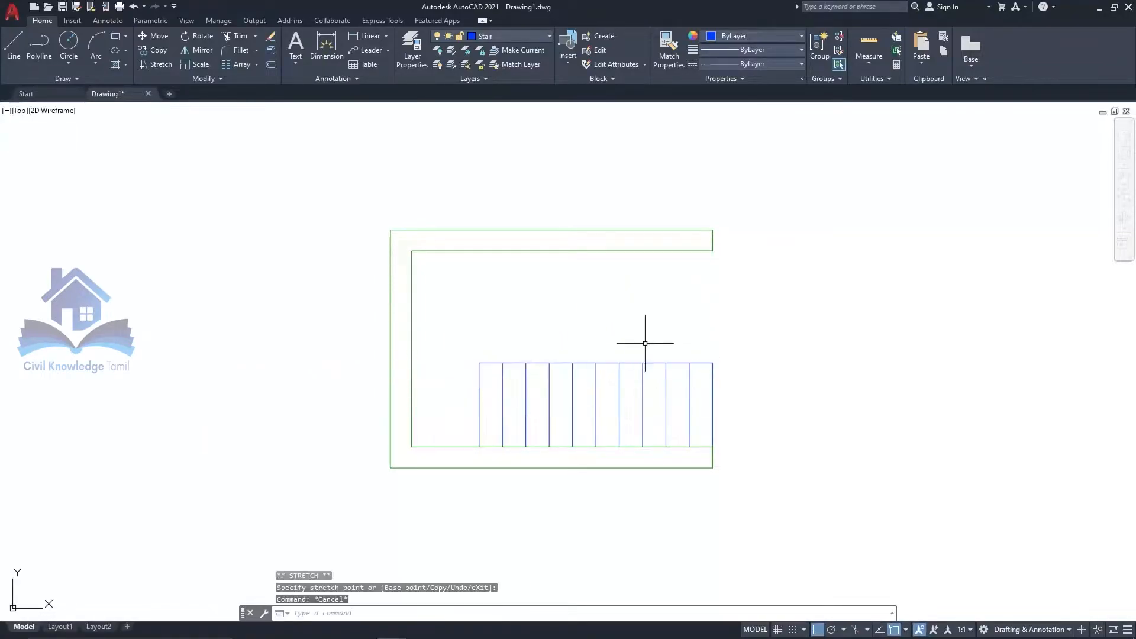
Step: Stretch the leftmost tread line upward to the inner face of the upper wall
scroll(424, 359, up, 2)
click(511, 386)
click(512, 365)
click(512, 187)
key(Escape)
Step: Mirror the tread lines and their horizontal edge line upward about a horizontal axis along that edge, keeping the originals
click(864, 416)
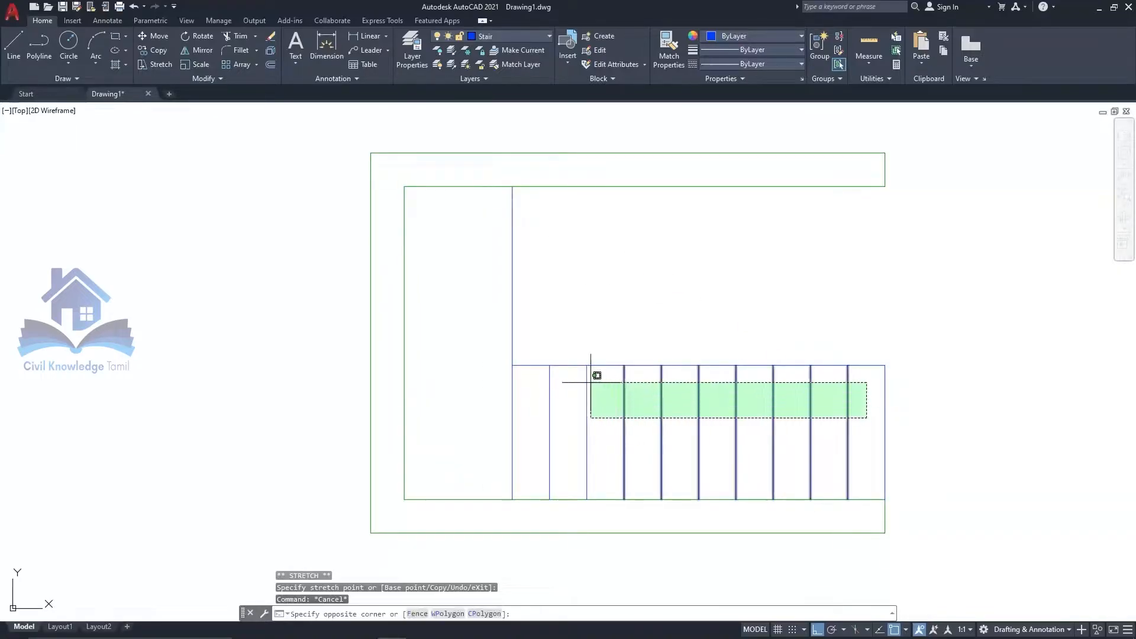
key(Escape)
click(929, 415)
click(623, 344)
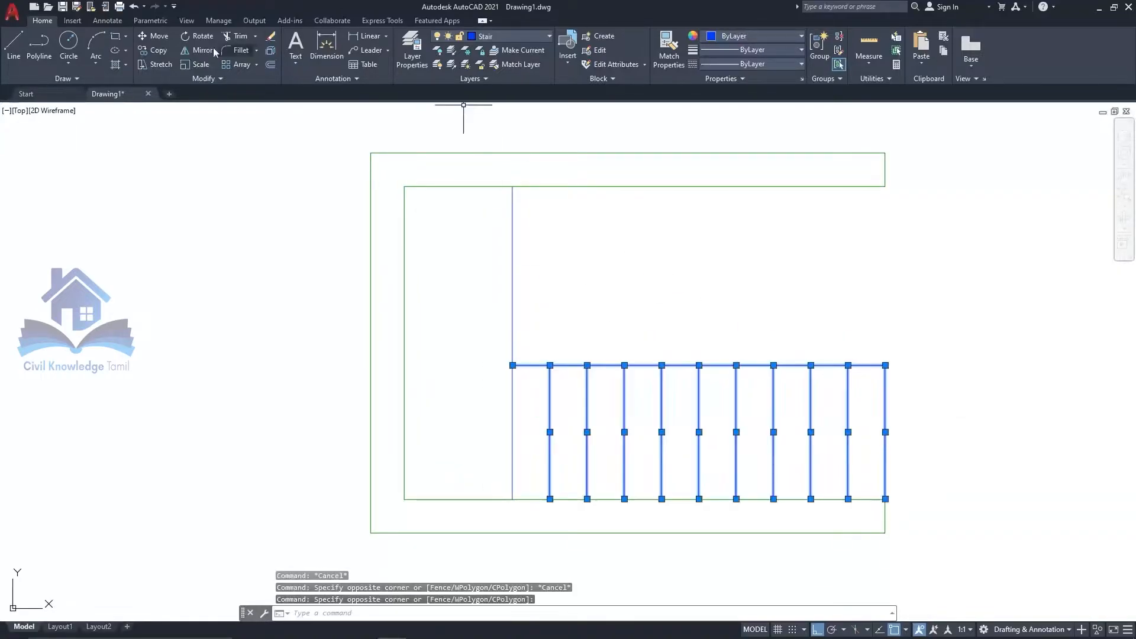
click(203, 49)
click(537, 367)
click(682, 278)
key(Return)
Step: Move the mirrored flight up so its tread ends meet the inner face of the upper wall
click(947, 330)
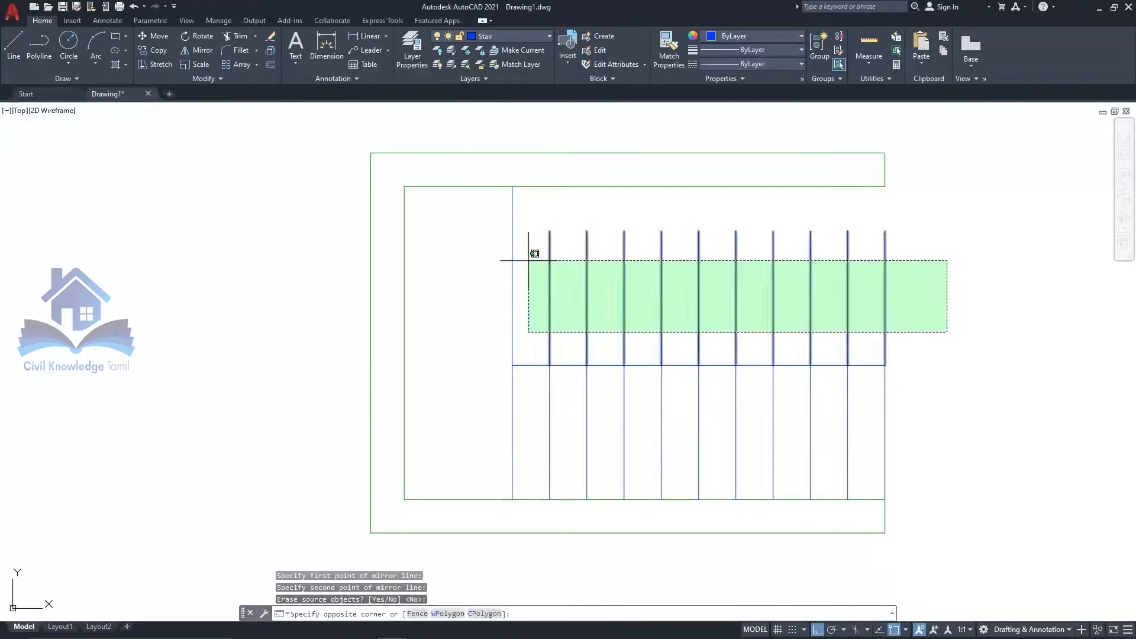
click(529, 255)
click(153, 36)
click(550, 231)
click(549, 186)
Step: Offset the two flights' inner edge lines and the landing edge line 2" into the gap between the flights
text(o)
key(Return)
text(2")
key(Return)
click(540, 320)
click(503, 347)
click(511, 348)
click(535, 355)
click(559, 365)
click(679, 342)
key(Escape)
Step: Trim the offset lines to form a clean handrail outline around the gap between the flights
key(ctrl+a)
text(tr)
key(Return)
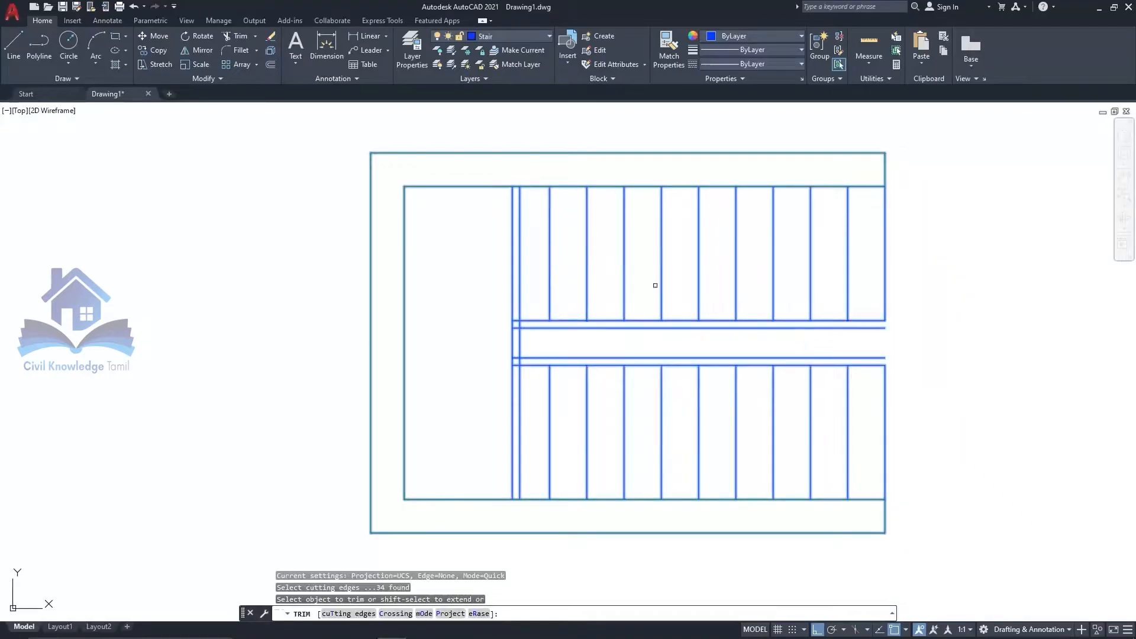
click(518, 287)
click(518, 383)
scroll(518, 367, up, 6)
click(504, 343)
click(505, 195)
click(506, 195)
click(525, 194)
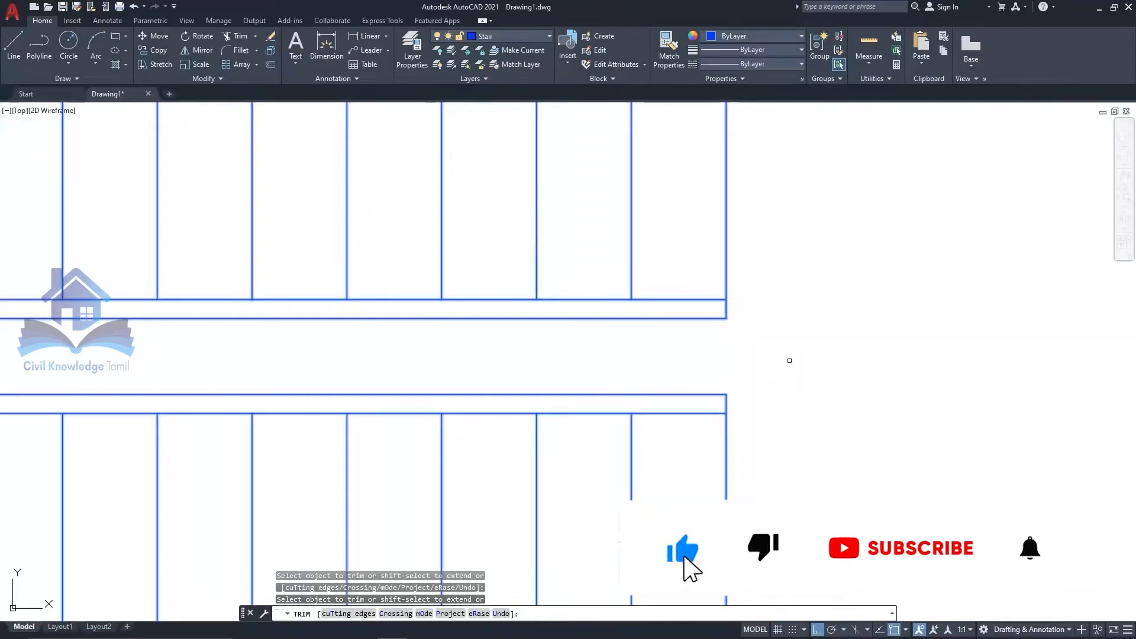
scroll(796, 330, down, 2)
key(Escape)
Step: On the Grid layer, draw the travel line from the lower flight around the landing into the upper flight, ending in an arrowhead
scroll(272, 378, down, 2)
middle_drag(460, 377, 625, 368)
scroll(625, 368, up, 1)
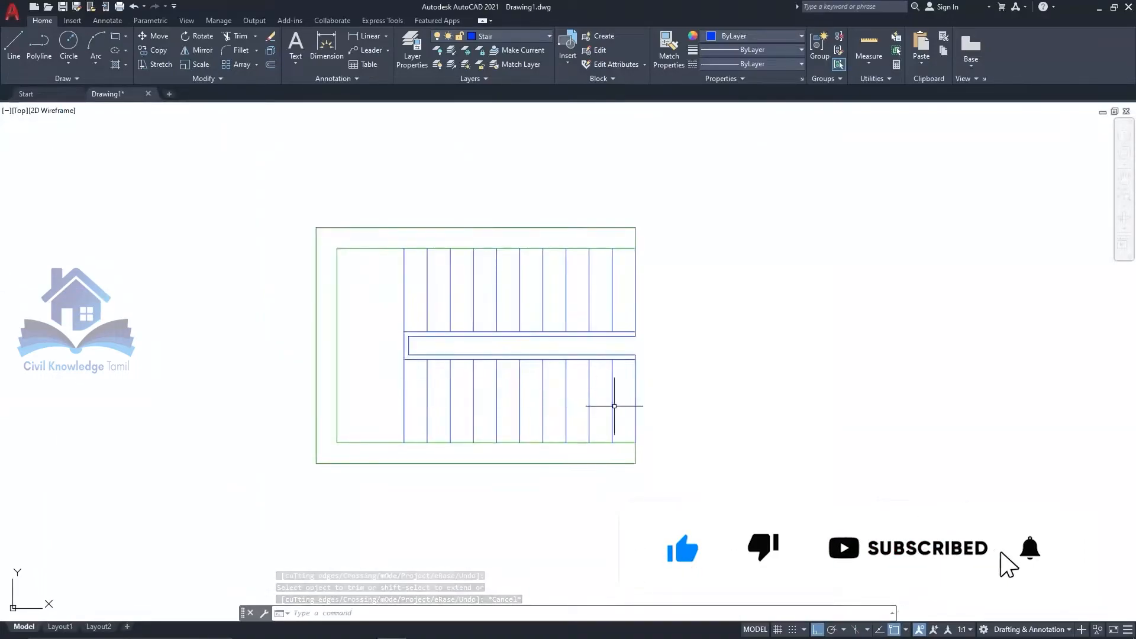
click(509, 36)
click(499, 83)
text(l)
key(Return)
click(612, 400)
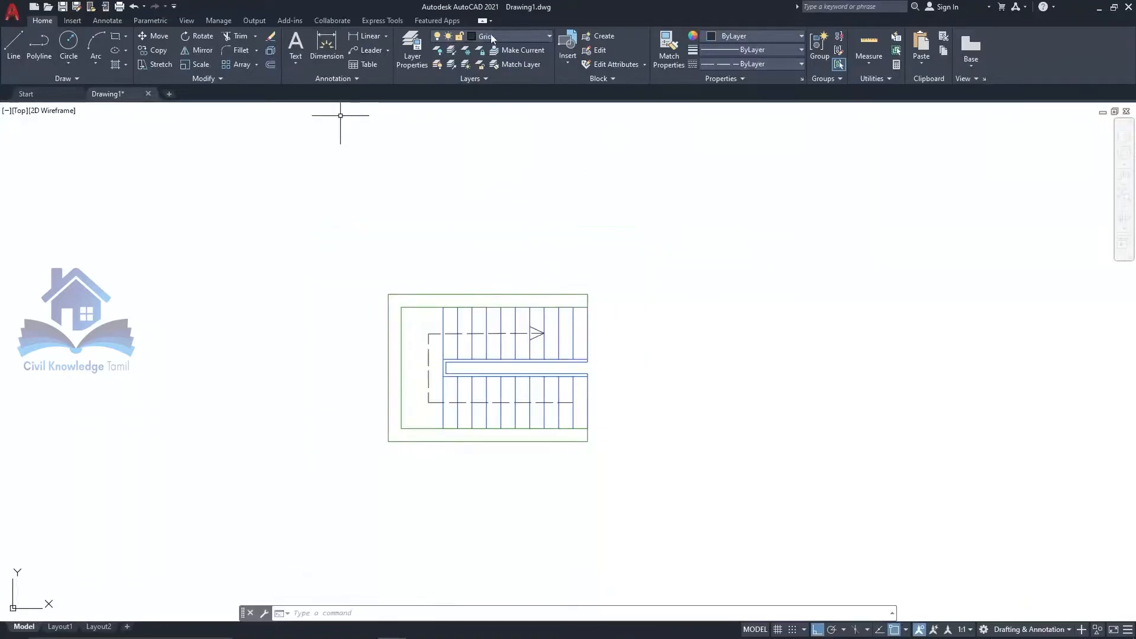
Step: Hatch the wall area of the staircase plan with a diagonal line pattern
click(116, 63)
click(393, 324)
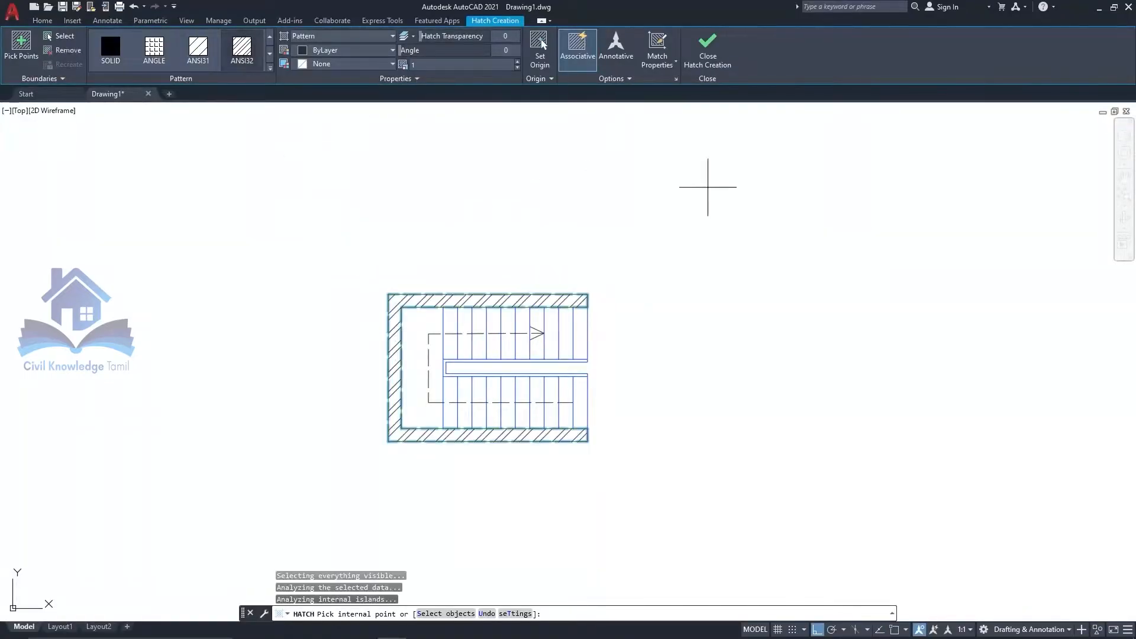
key(Escape)
Step: Draw vertical construction lines through the outer and inner left wall faces, the landing edge and the plan's right end
text(xl)
key(Return)
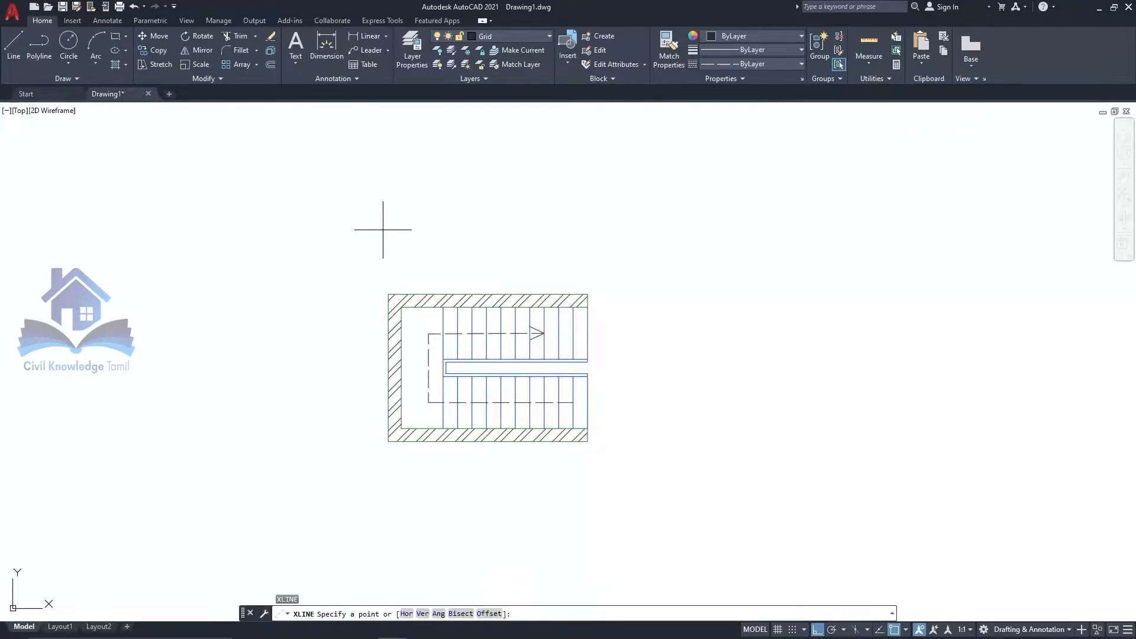
text(v)
key(Return)
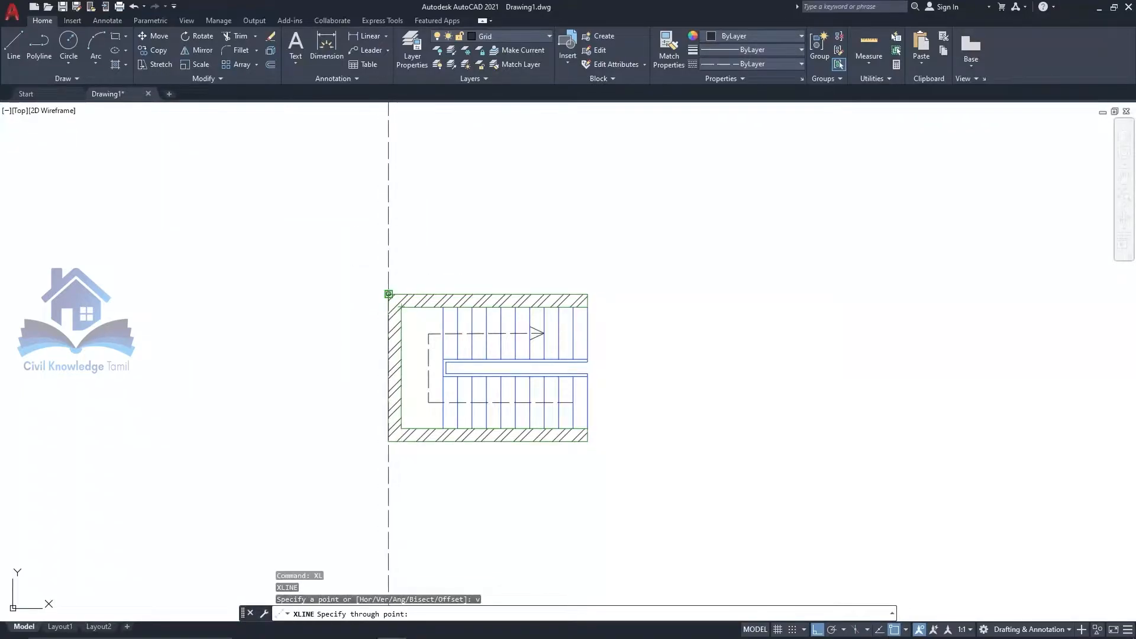
click(388, 295)
click(401, 307)
click(443, 307)
key(Return)
Step: Offset the upper wall's outer line 5' upward as the base line of the section
text(o)
key(Return)
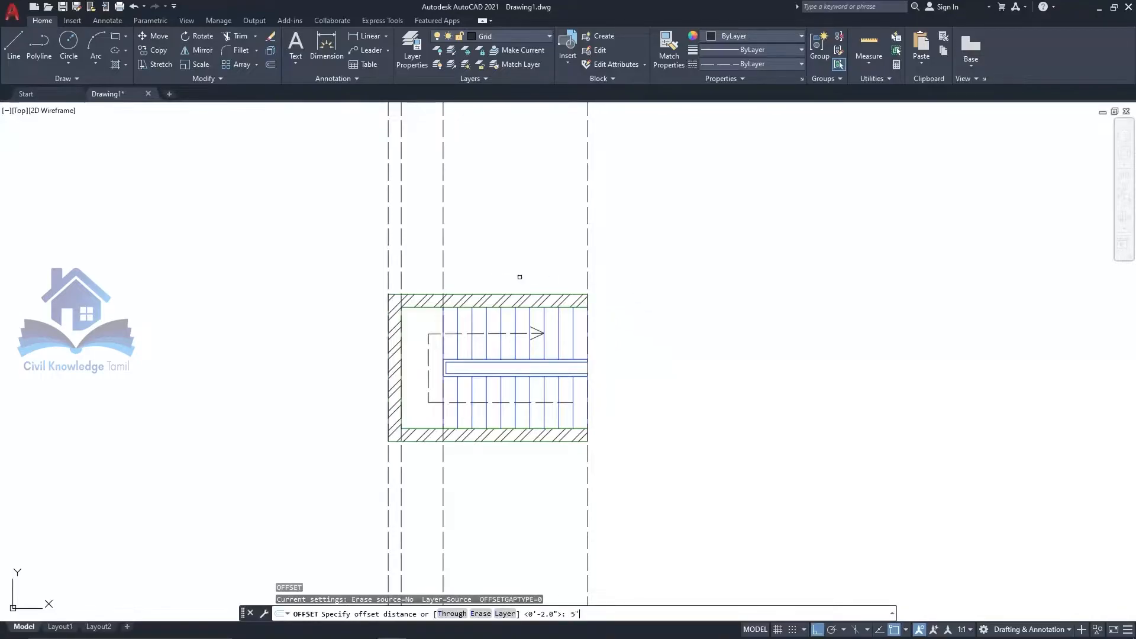
key(Return)
click(498, 293)
click(519, 278)
key(Return)
Step: Trim the construction lines between the plan and the section base line, and delete their remaining parts below
key(ctrl+a)
text(tr)
key(Return)
click(401, 252)
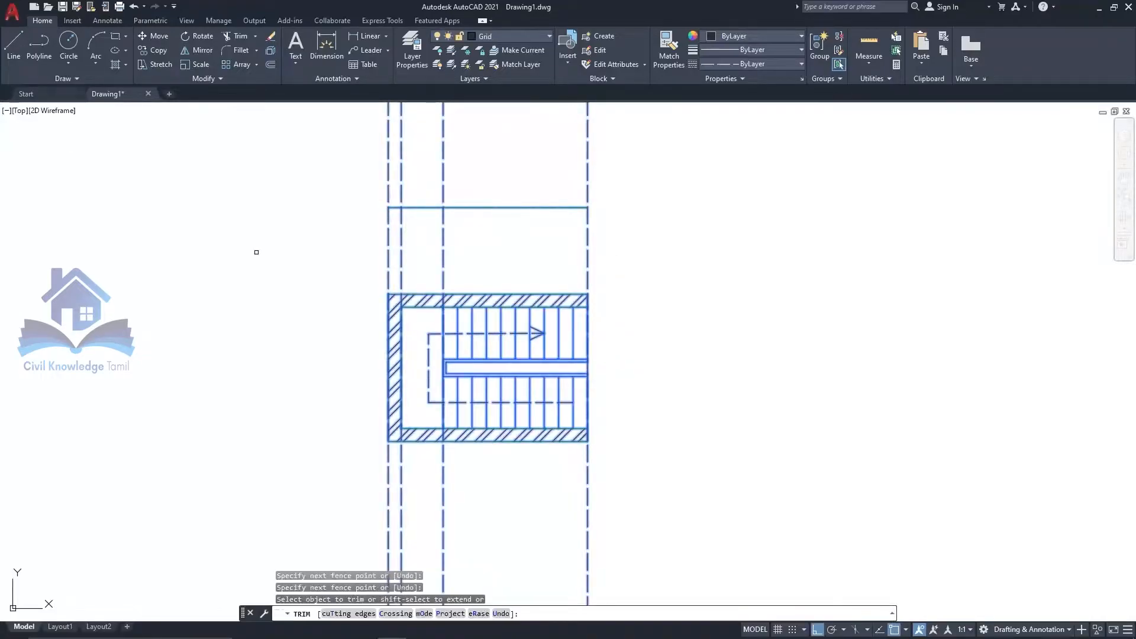
drag(338, 249, 658, 249)
key(Return)
click(638, 515)
click(258, 479)
key(Delete)
Step: Change the two left projection lines and the rightmost projection line to the Wall layer
scroll(258, 479, down, 2)
middle_drag(353, 196, 379, 297)
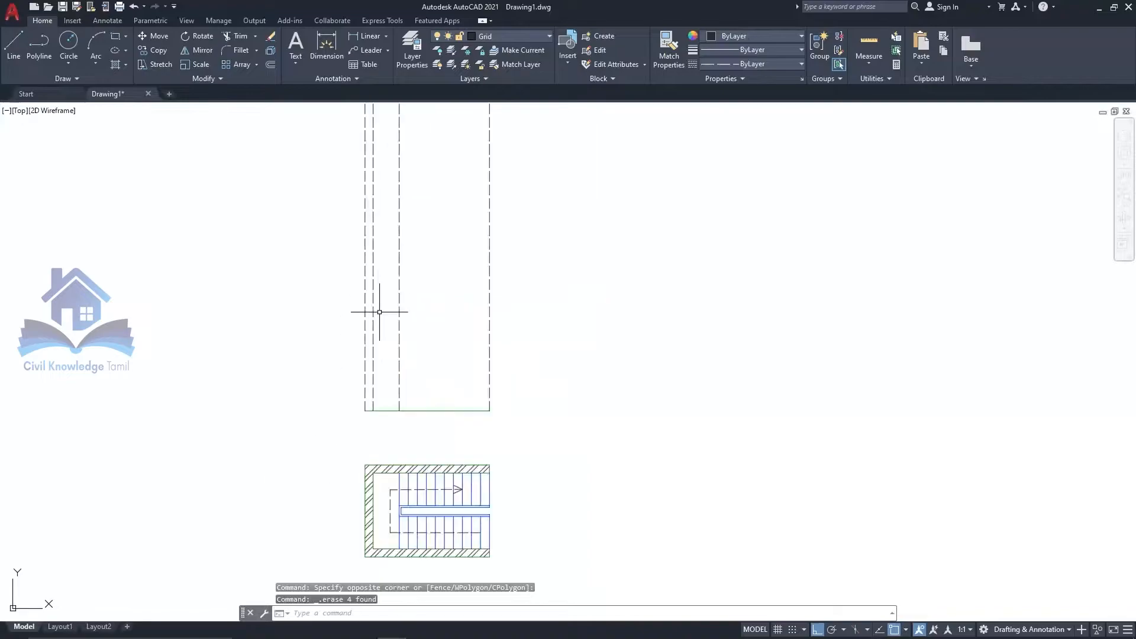
click(379, 296)
click(341, 297)
click(513, 36)
click(487, 122)
key(Escape)
click(512, 325)
click(445, 268)
click(521, 37)
click(487, 122)
key(Escape)
Step: On the Stair layer, draw the first step from the section's lower right corner with a 7" riser and a 10" tread
scroll(474, 402, up, 2)
click(509, 36)
click(488, 93)
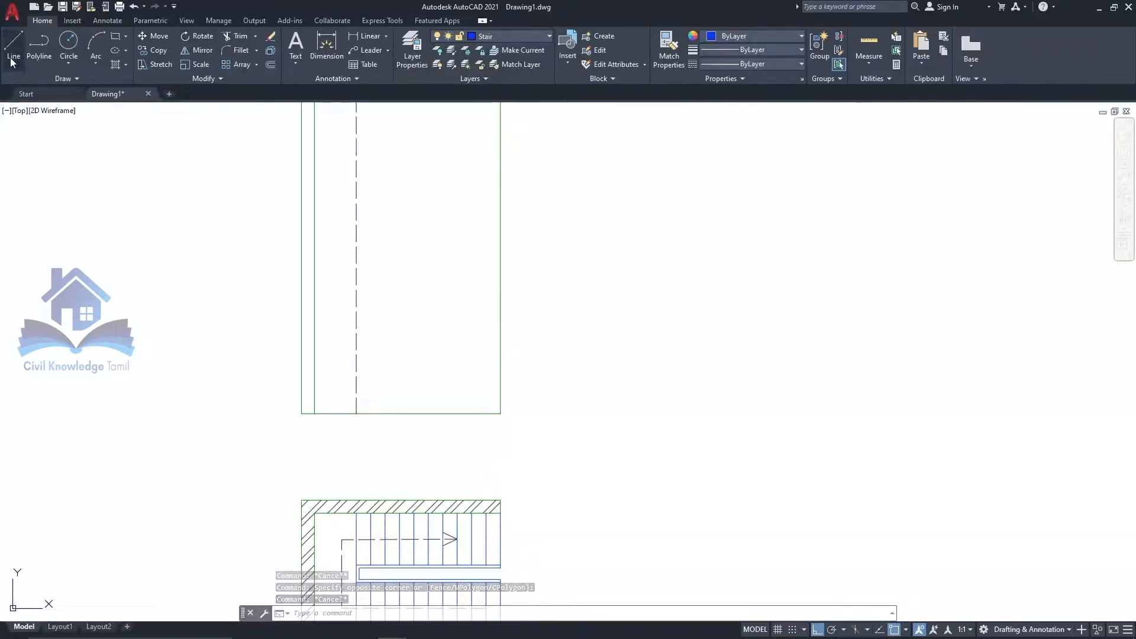
click(12, 62)
click(500, 413)
text(5)
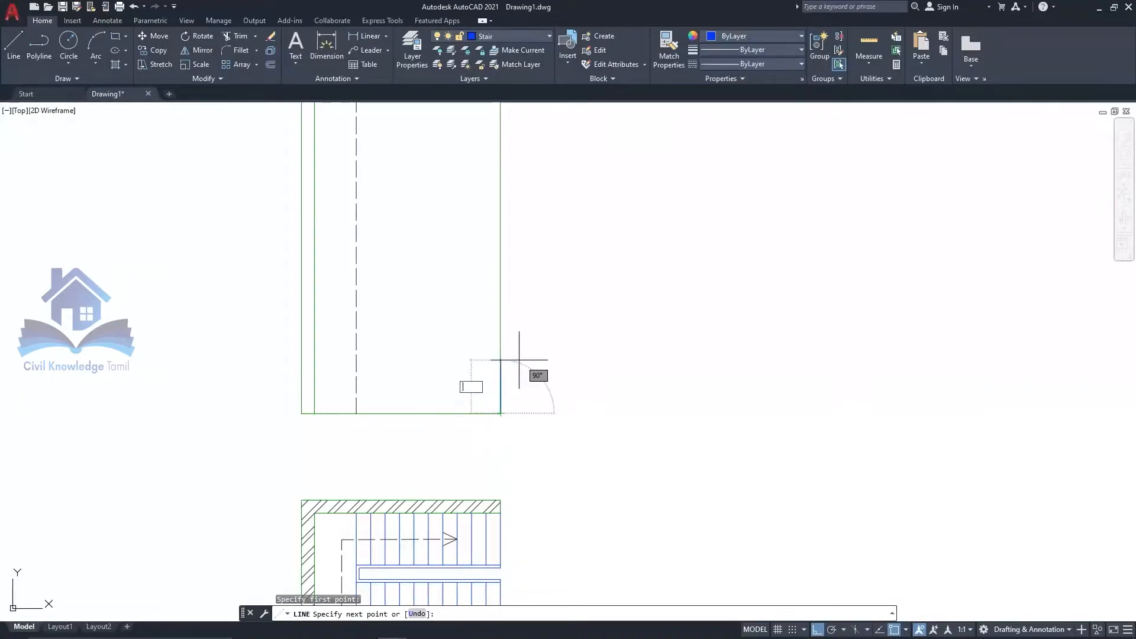
key(BackSpace)
text(7")
key(Return)
text(10")
key(Return)
key(Escape)
scroll(503, 387, up, 6)
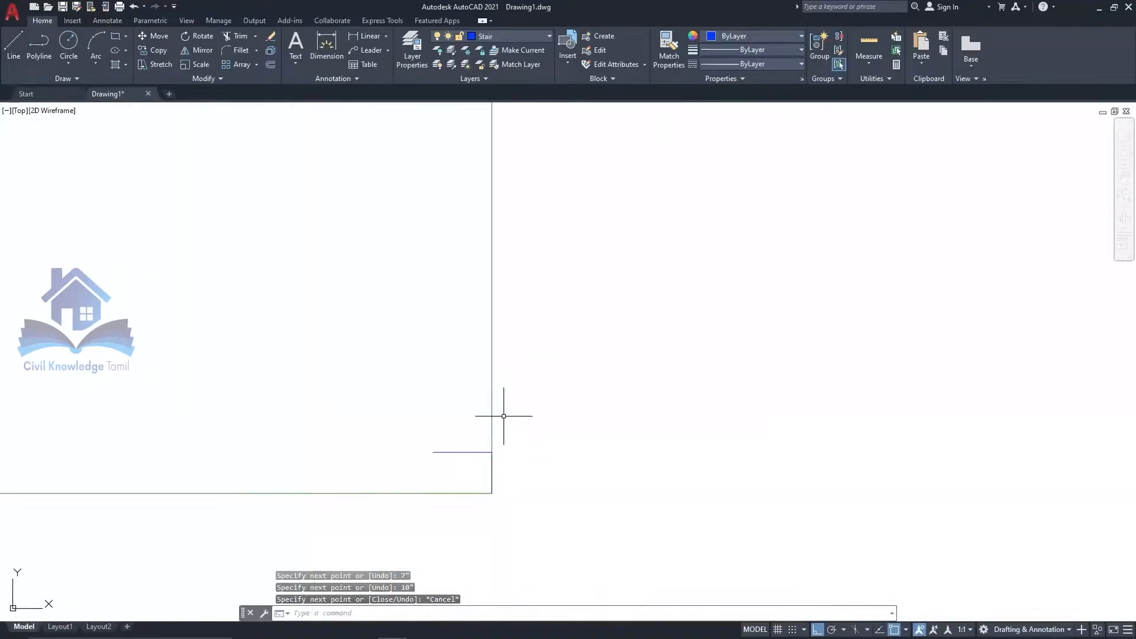
Step: Copy the first riser and tread as an array of 11 items, stepping up from the section's lower right corner
click(492, 467)
click(470, 452)
click(158, 51)
click(492, 493)
text(A)
key(Return)
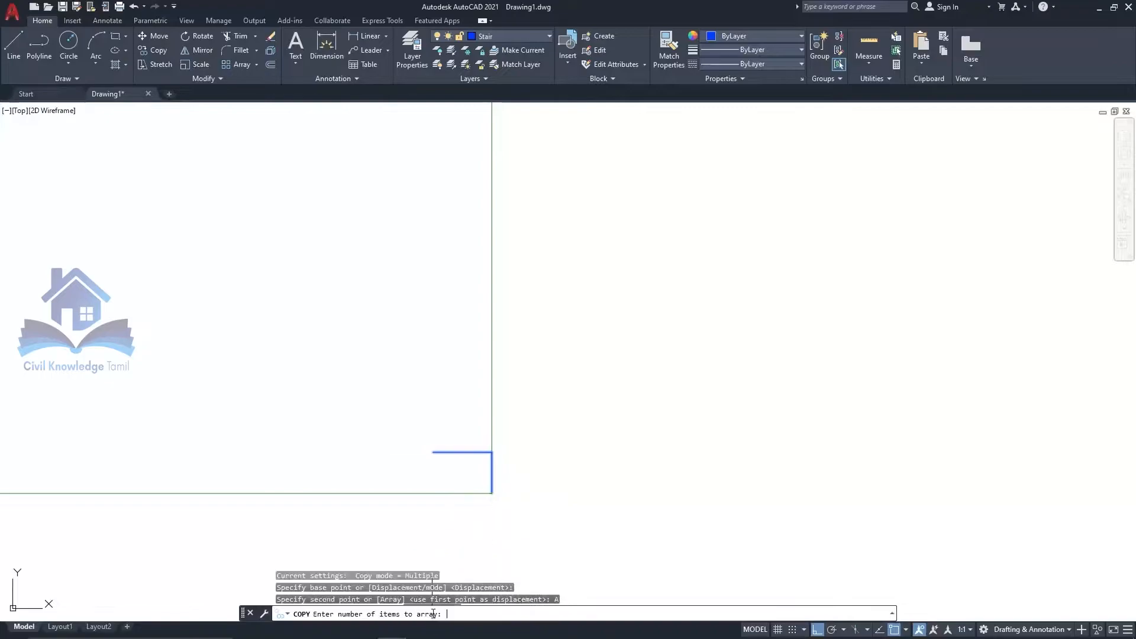
key(Return)
click(433, 452)
scroll(650, 386, down, 5)
key(Escape)
scroll(573, 353, up, 4)
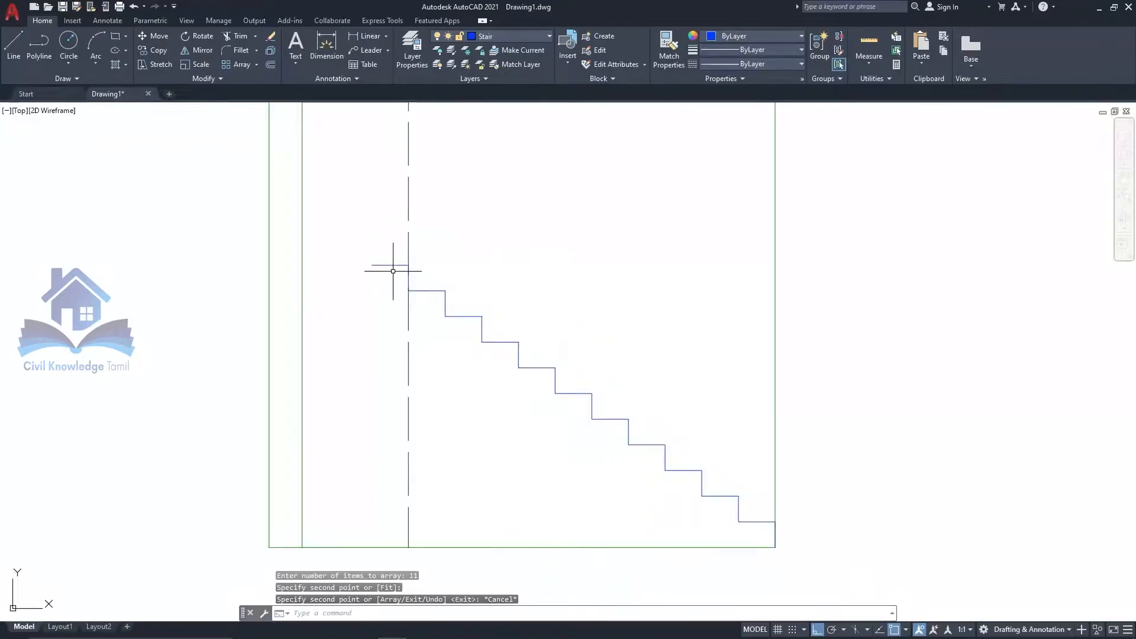
Step: Stretch the topmost tread's free end to the outer line of the left wall to form the mid landing
click(389, 264)
click(372, 264)
click(270, 262)
middle_drag(321, 211, 380, 220)
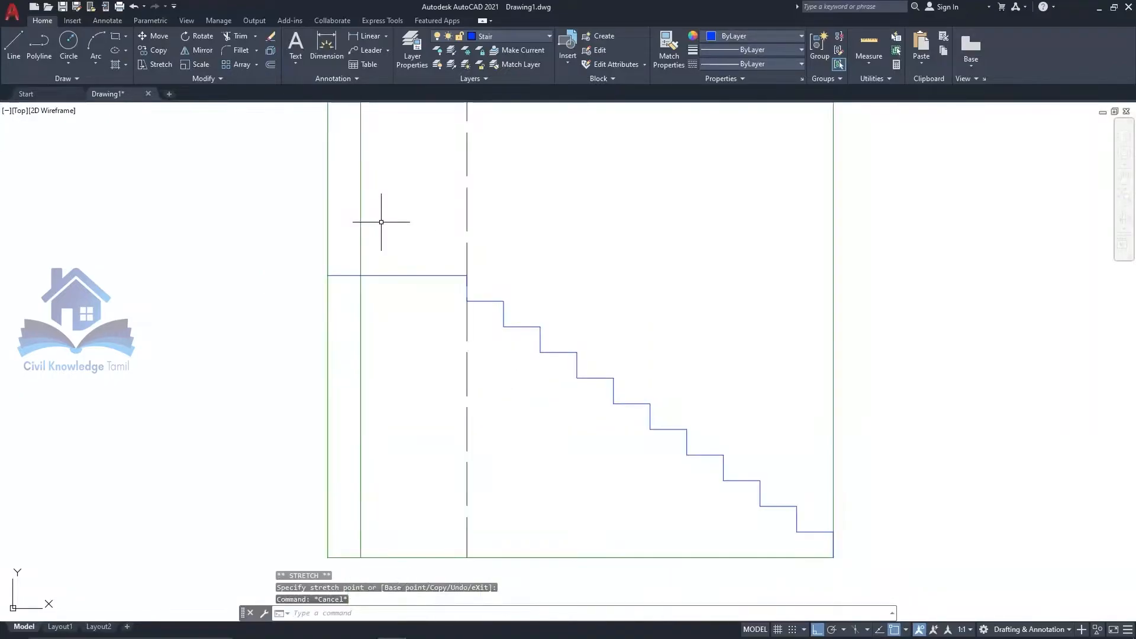
Step: Offset the mid landing's top line 5" downward to give the slab its thickness
text(o)
key(Return)
text(5")
key(Return)
click(404, 274)
click(480, 321)
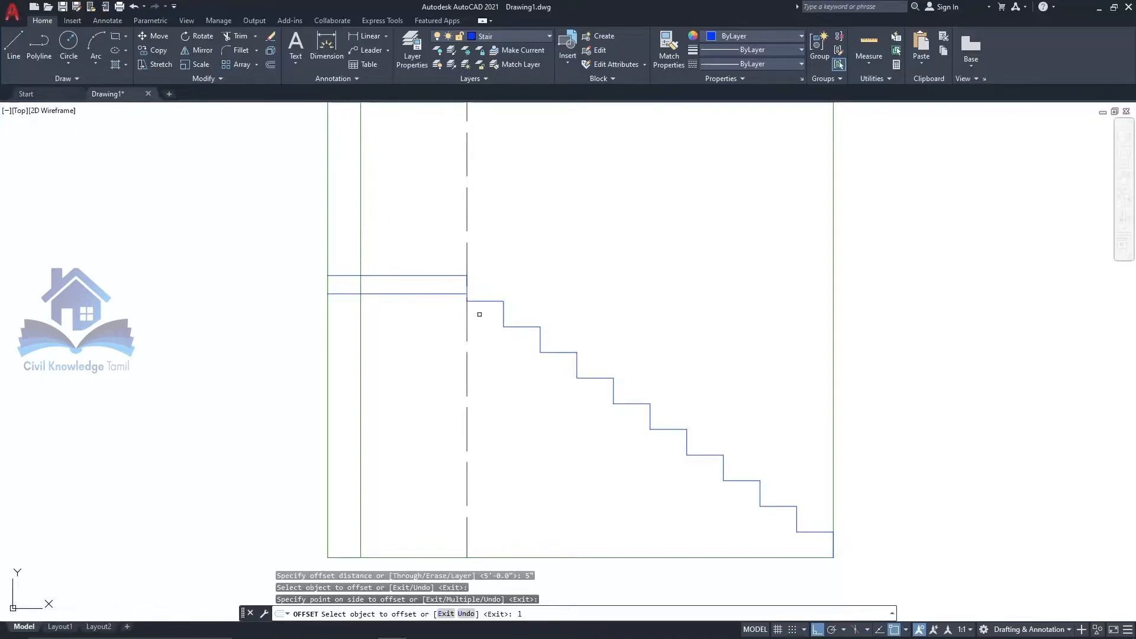
Step: Draw a diagonal line along the inner corners of the lower flight, from the upper step to the lowest tread
text(l)
key(Return)
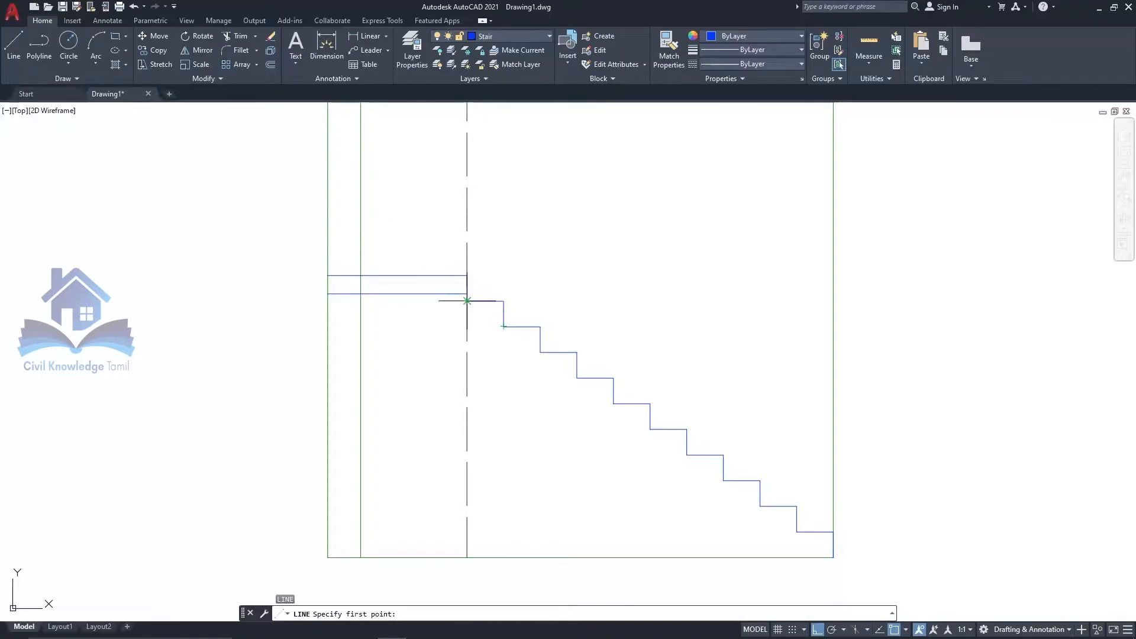
click(467, 300)
scroll(560, 397, down, 2)
click(708, 481)
key(Return)
Step: Offset the lower flight's diagonal line 5" downward as the underside of the waist slab
text(o)
key(Return)
key(Return)
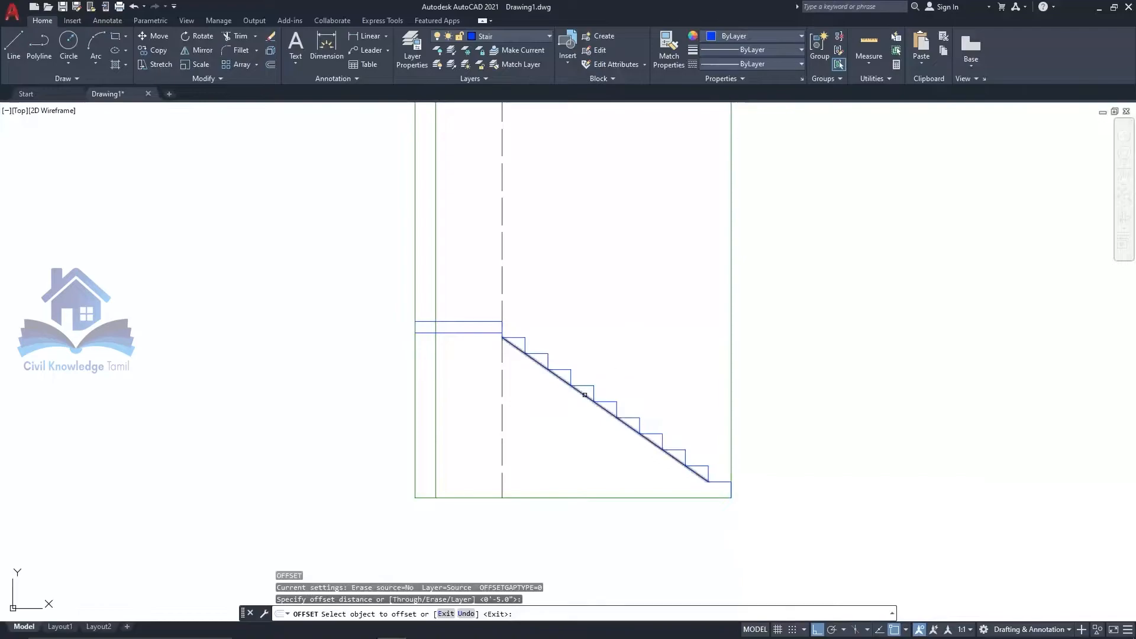
click(585, 394)
click(553, 418)
key(Return)
Step: Fillet the lower flight's underside line with the mid landing's underside line
text(f)
key(Return)
scroll(532, 380, up, 3)
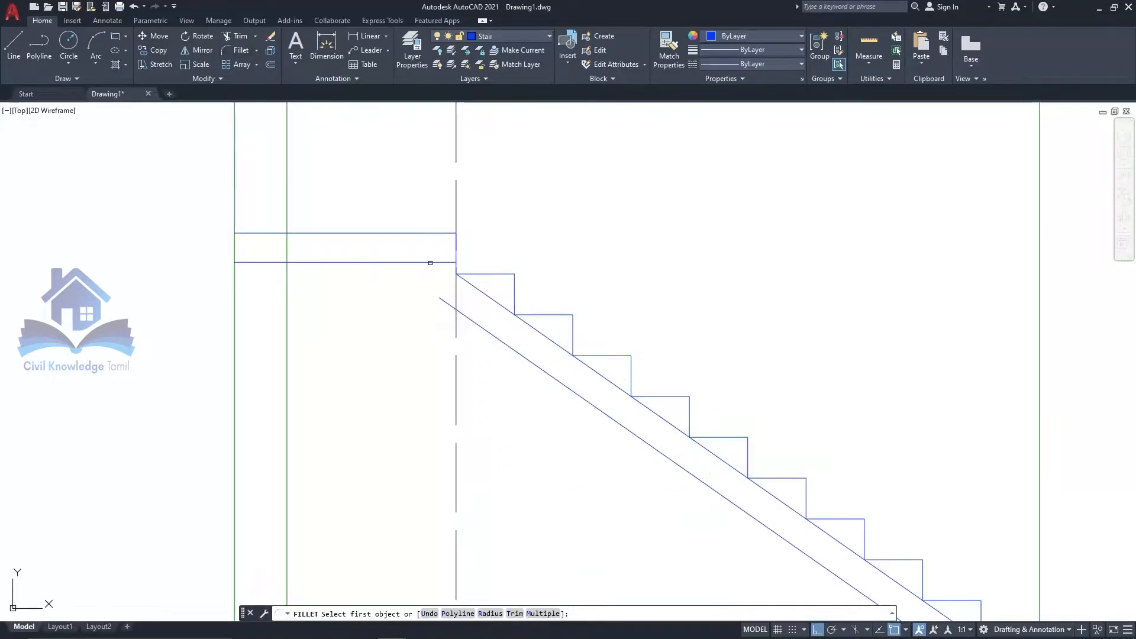
click(444, 301)
click(319, 262)
scroll(321, 211, down, 4)
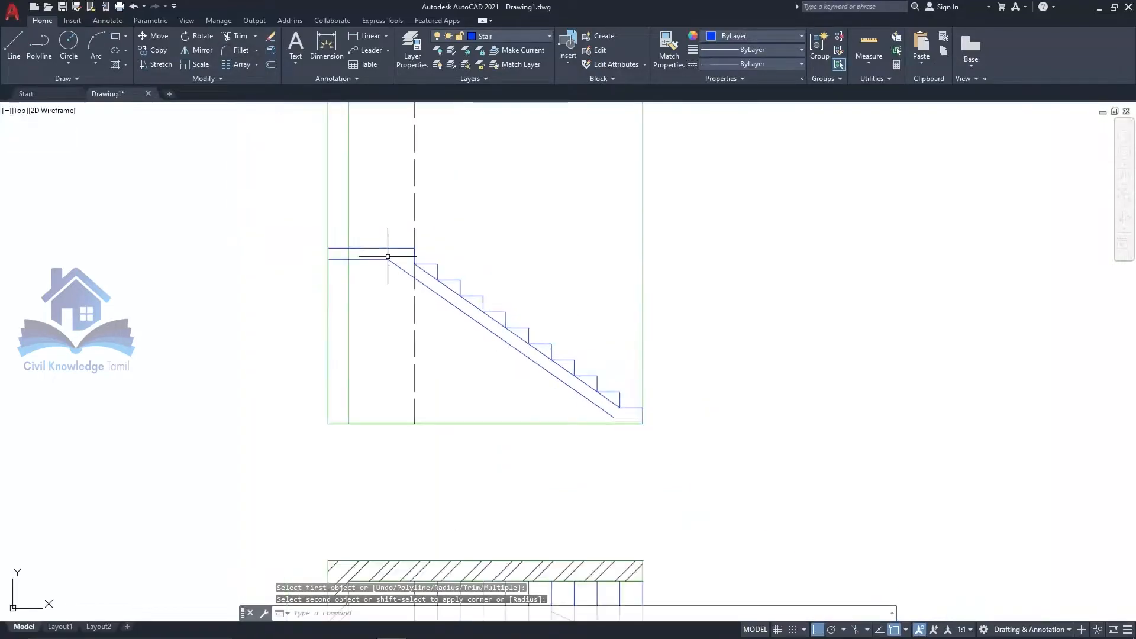
Step: Delete the dashed projection line and the diagonal construction line, and extend the lower flight's underside to the base line
scroll(313, 158, up, 4)
key(Delete)
scroll(419, 299, down, 4)
scroll(654, 369, up, 5)
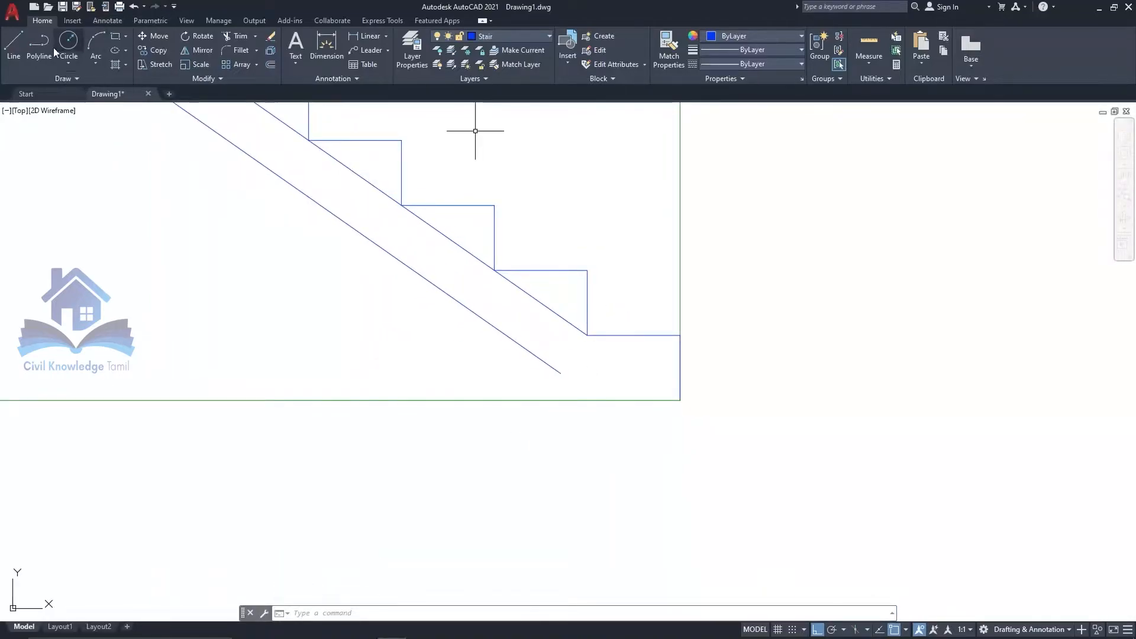
key(ctrl+a)
text(ex)
key(Return)
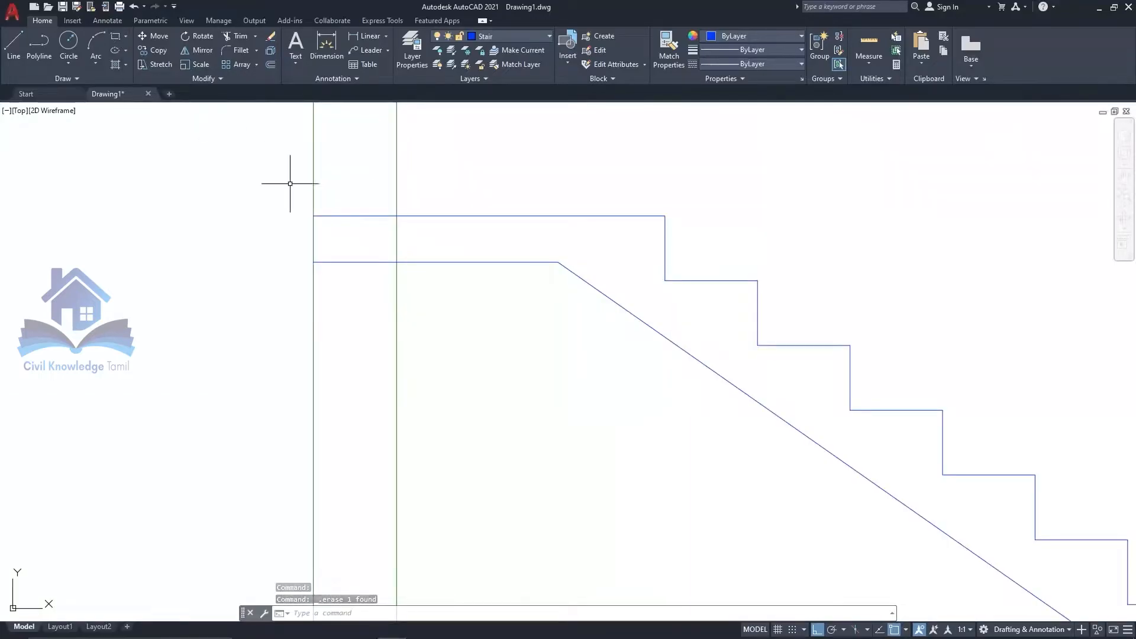
Step: Draw a rectangular beam at the mid landing's wall end and trim the wall and landing lines around it
click(116, 37)
click(314, 216)
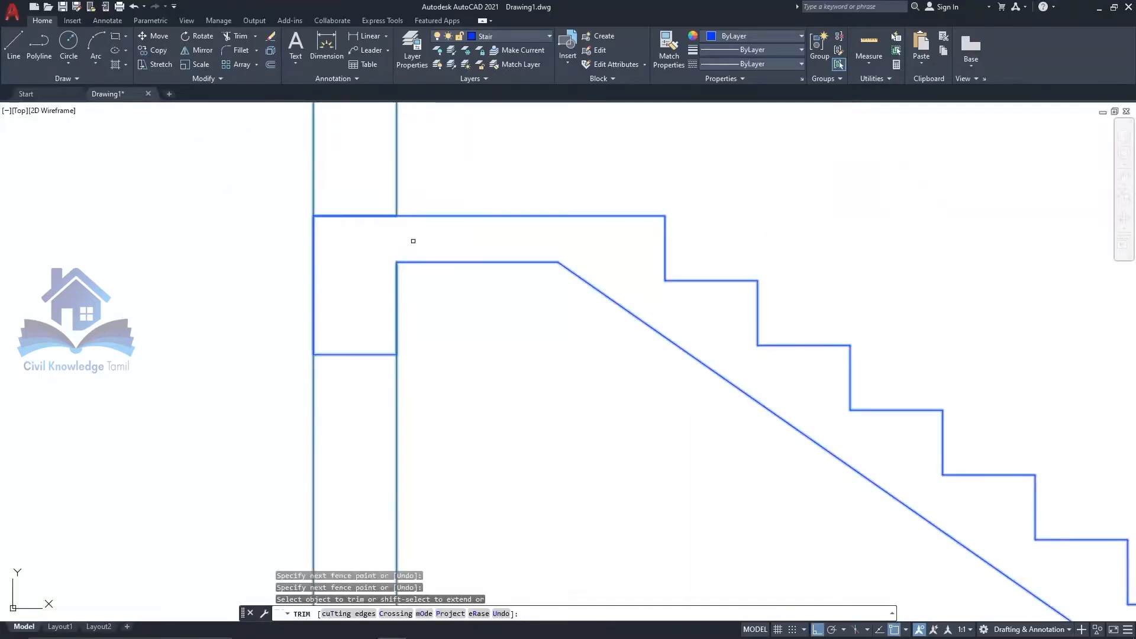
key(Escape)
scroll(408, 359, down, 5)
scroll(509, 398, up, 3)
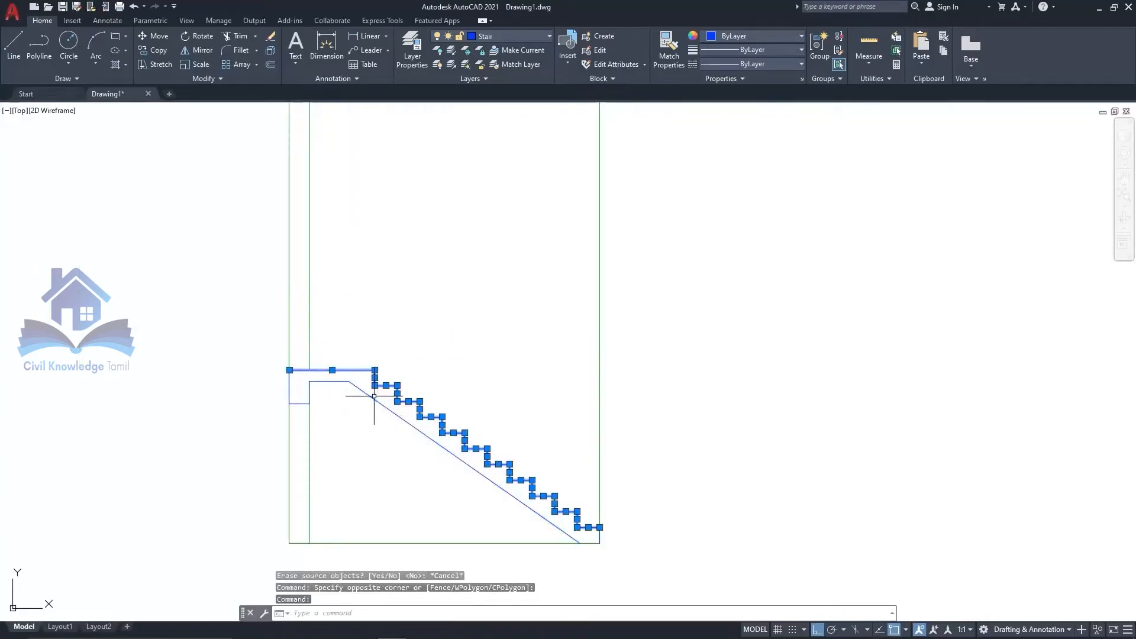
Step: Mirror the lower flight's steps about a horizontal axis at the mid landing to create the upper flight, keeping the originals
click(198, 50)
click(362, 370)
key(Return)
Step: Draw a diagonal line along the inner corners of the upper flight and offset it 5" to the underside
text(l)
key(Return)
click(576, 207)
key(Return)
text(o)
key(Return)
key(Return)
click(495, 263)
click(500, 270)
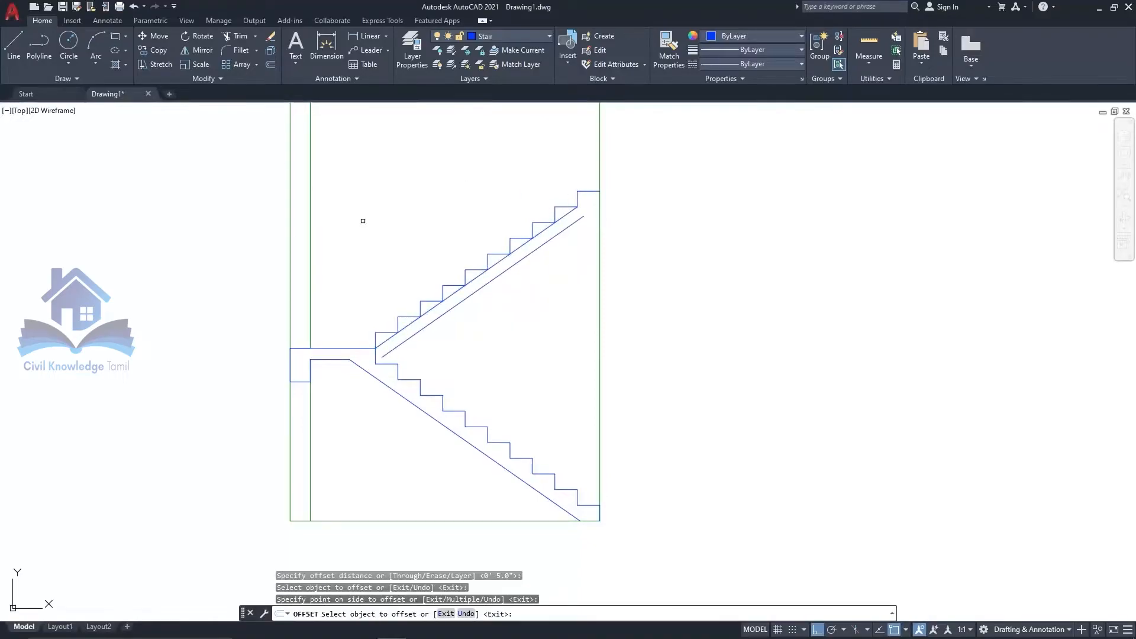
key(Return)
Step: Stretch the upper flight's top tread 3' outward past the right vertical line to form the floor landing
click(589, 190)
click(600, 190)
text(3')
key(Return)
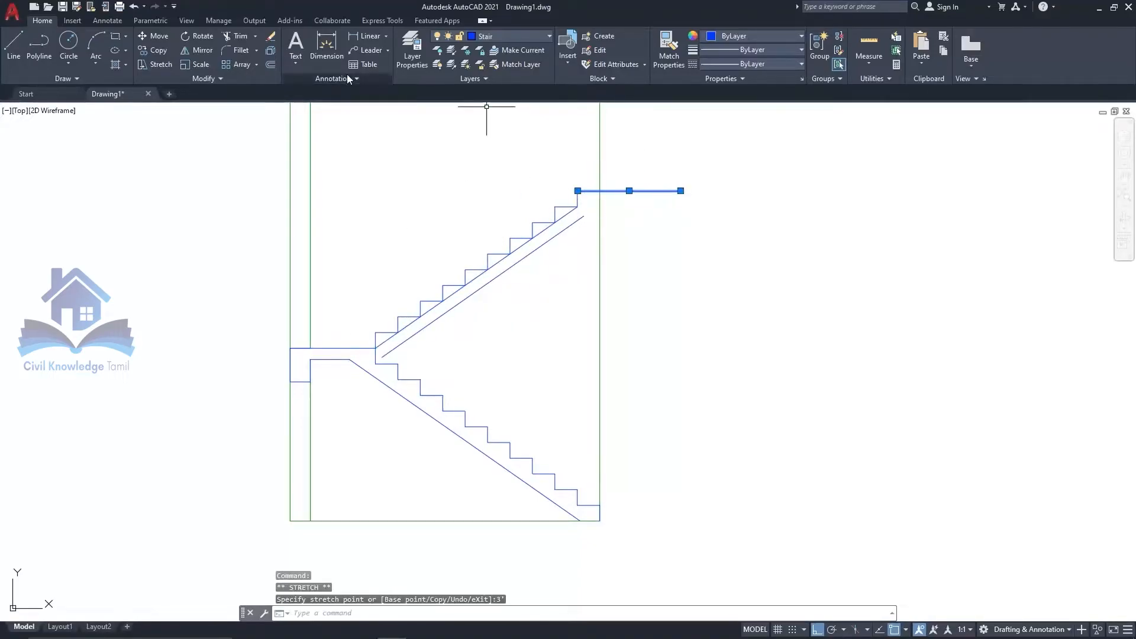
Step: Offset the floor landing's top line 5" downward
text(o)
key(Return)
key(Return)
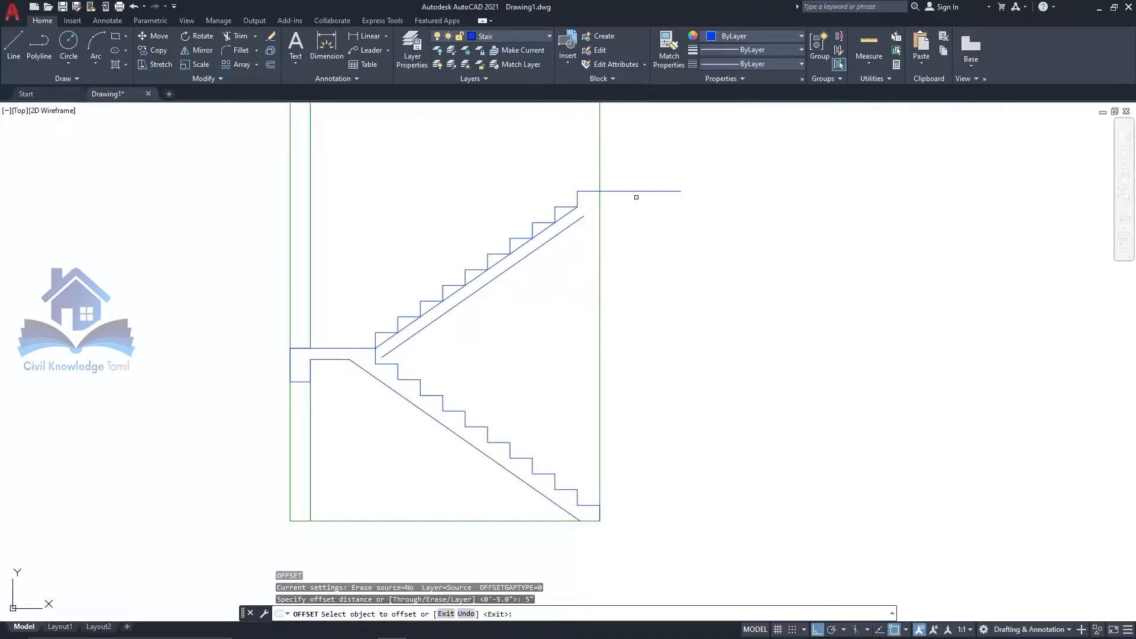
click(634, 191)
click(632, 224)
key(Escape)
Step: Fillet the upper flight's underside with the undersides of the floor landing and the mid landing
click(241, 50)
click(645, 203)
click(571, 225)
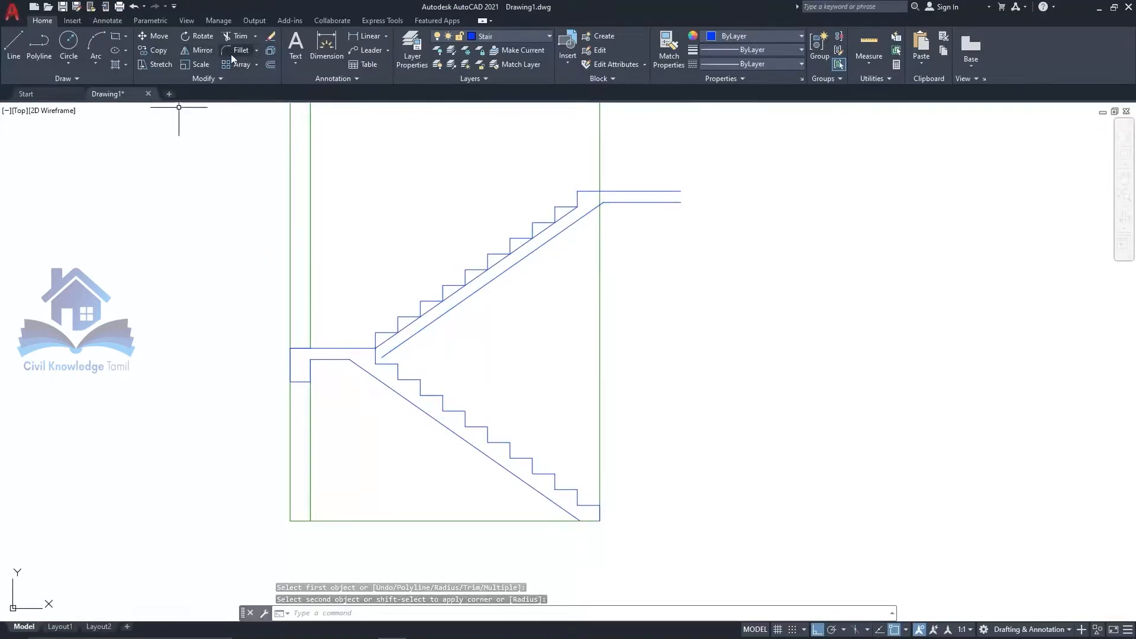
click(235, 52)
click(329, 359)
click(406, 340)
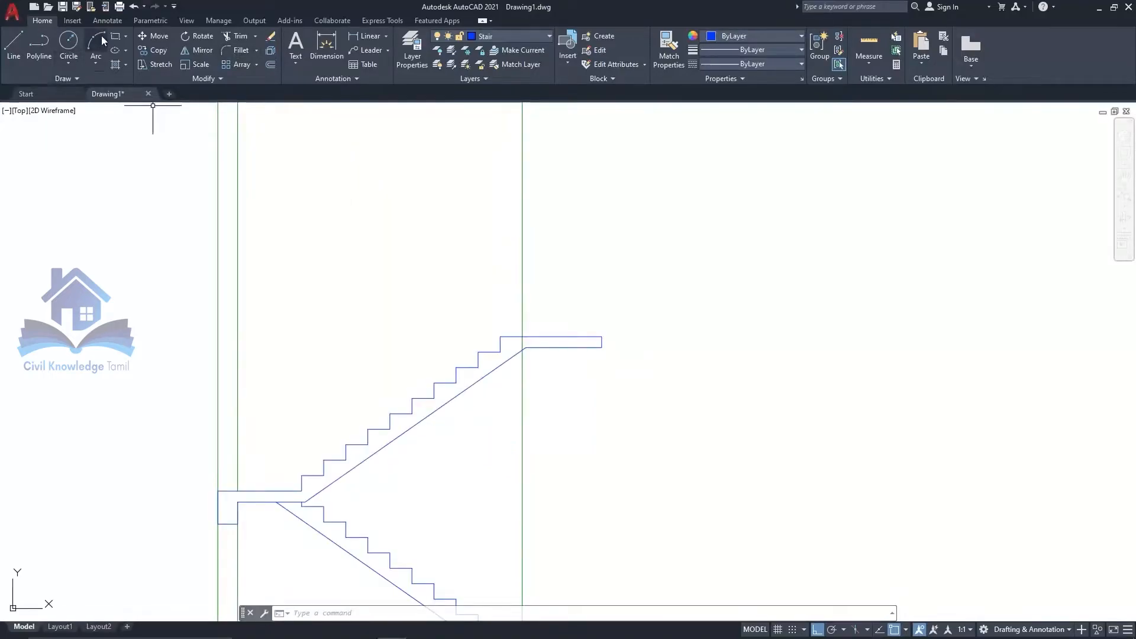
Step: Draw a 10" deep rectangular beam beneath the floor landing, starting where the upper flight's underside meets it
click(115, 36)
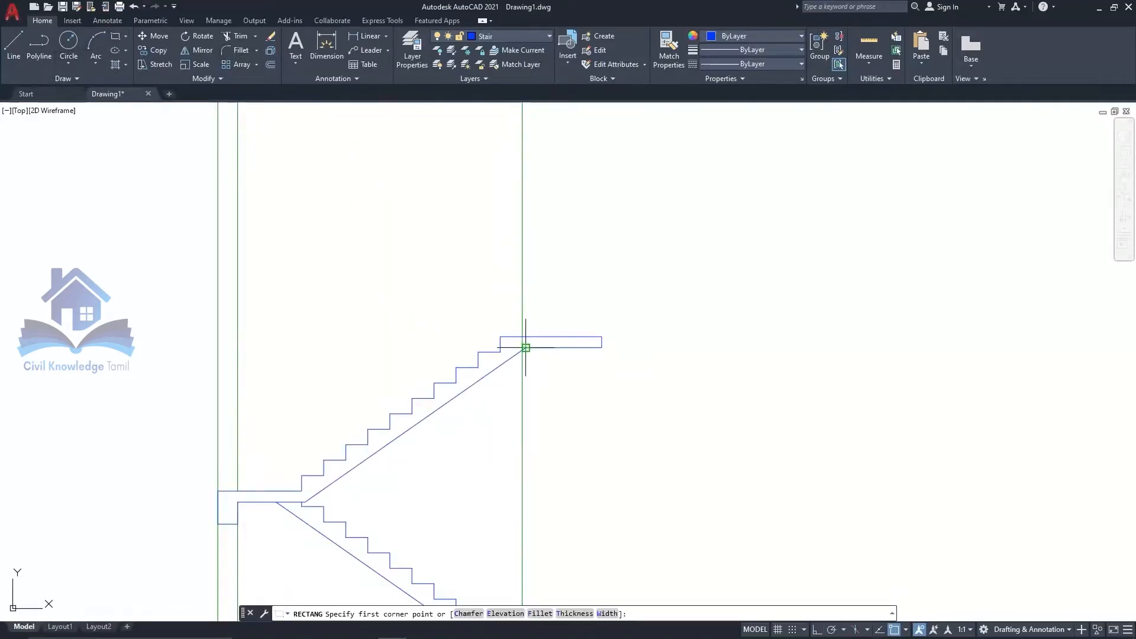
click(525, 347)
key(Tab)
text(10")
key(Return)
key(Escape)
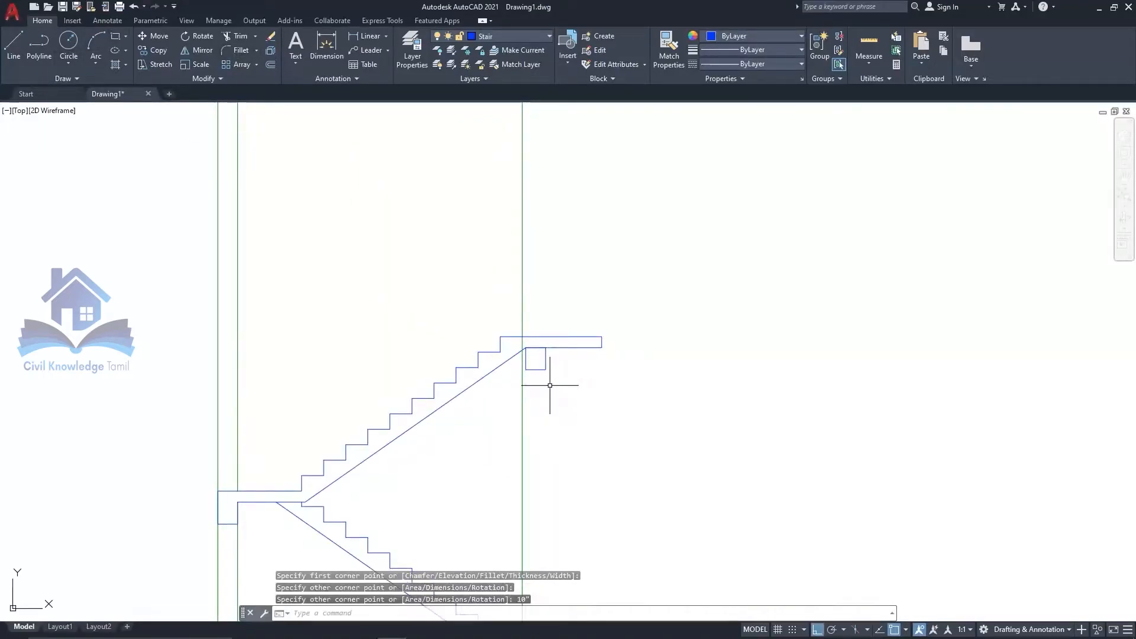
Step: Try to fillet the floor landing's top line with the beam's outer side, and delete the line across the beam
scroll(545, 378, up, 4)
click(543, 342)
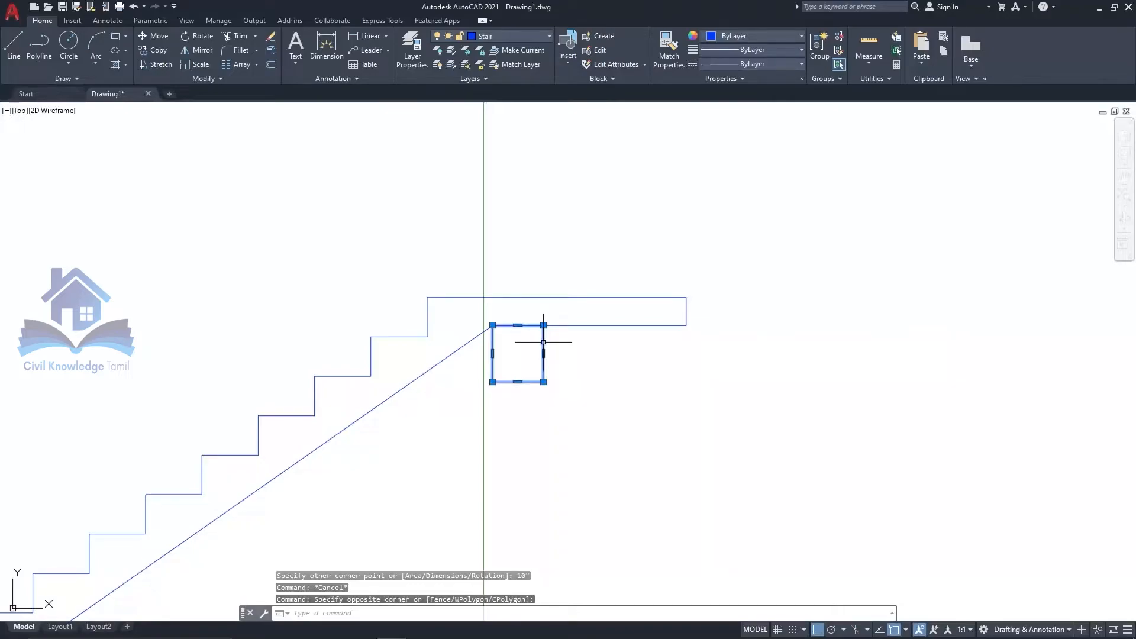
key(Escape)
click(240, 49)
click(533, 298)
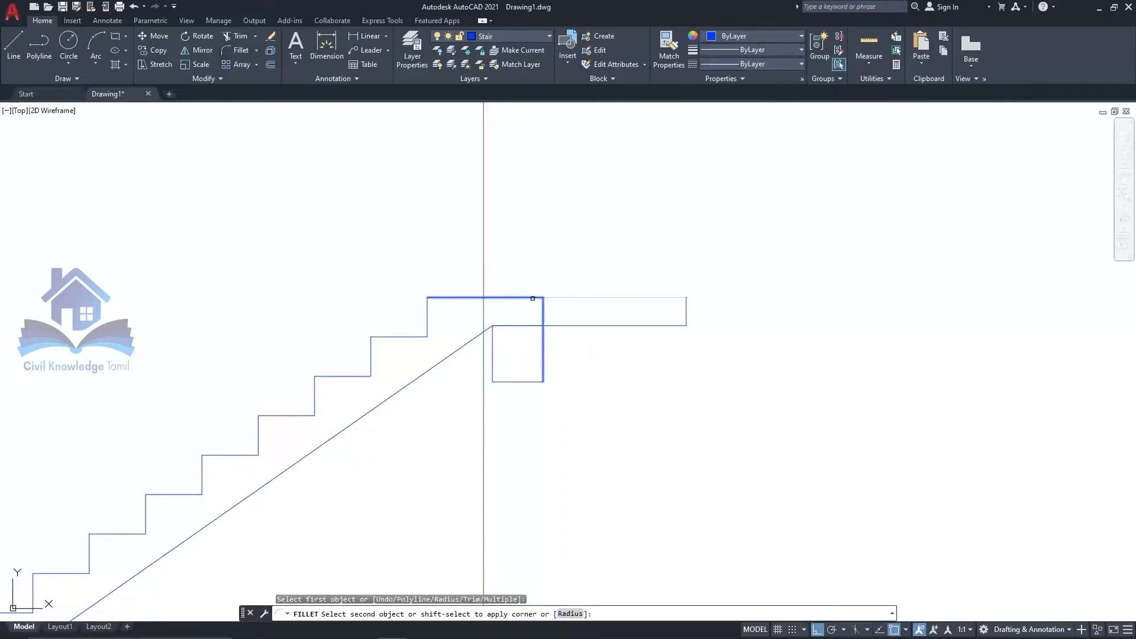
click(532, 298)
key(Escape)
click(523, 324)
key(Delete)
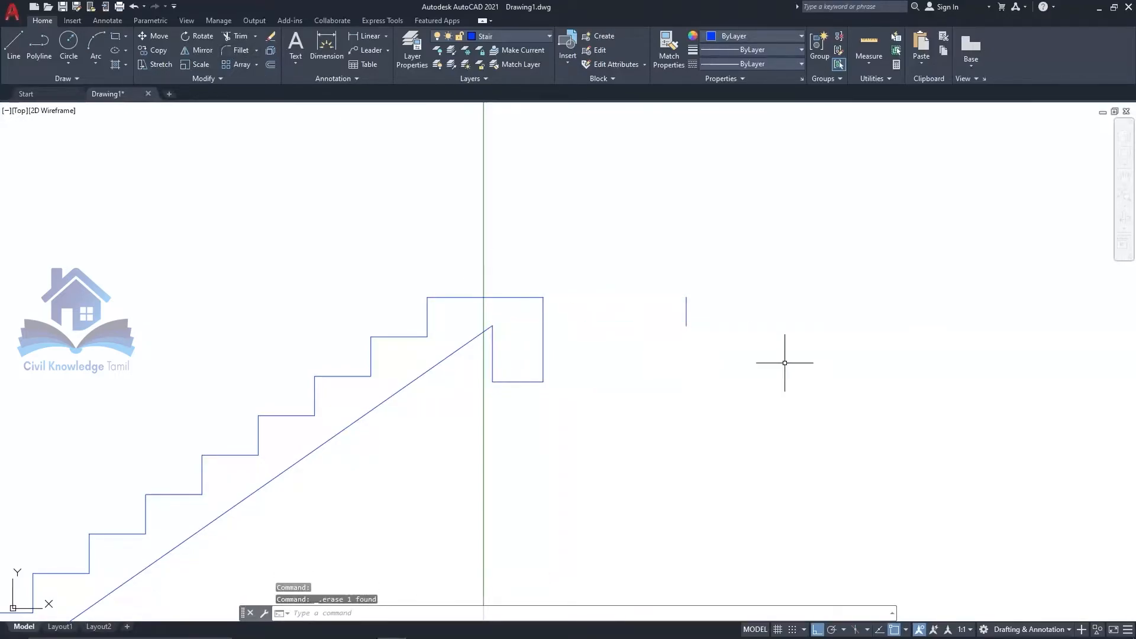
key(Escape)
Step: Draw a horizontal line from the top step to the left wall's inner line and move it up 6'
scroll(558, 274, down, 4)
text(l)
key(Return)
click(572, 279)
click(409, 283)
key(Escape)
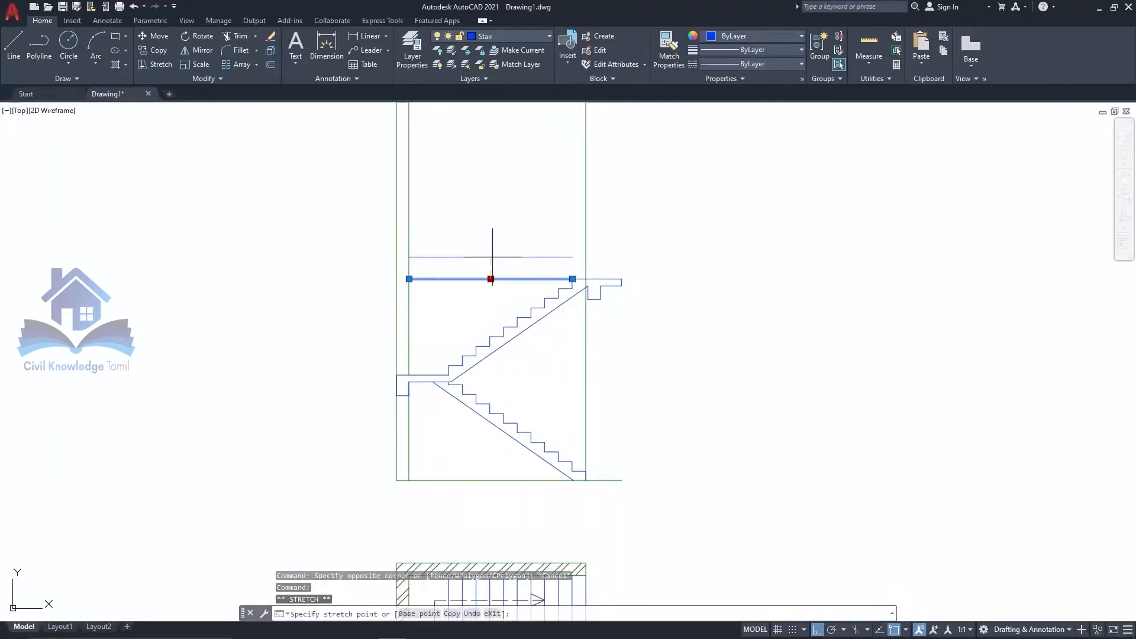
text(6')
key(Return)
Step: Stretch the raised horizontal line's free end to the right vertical line
scroll(554, 180, up, 2)
scroll(432, 144, down, 2)
scroll(560, 187, up, 2)
scroll(559, 178, down, 2)
click(526, 163)
click(539, 164)
scroll(563, 185, up, 2)
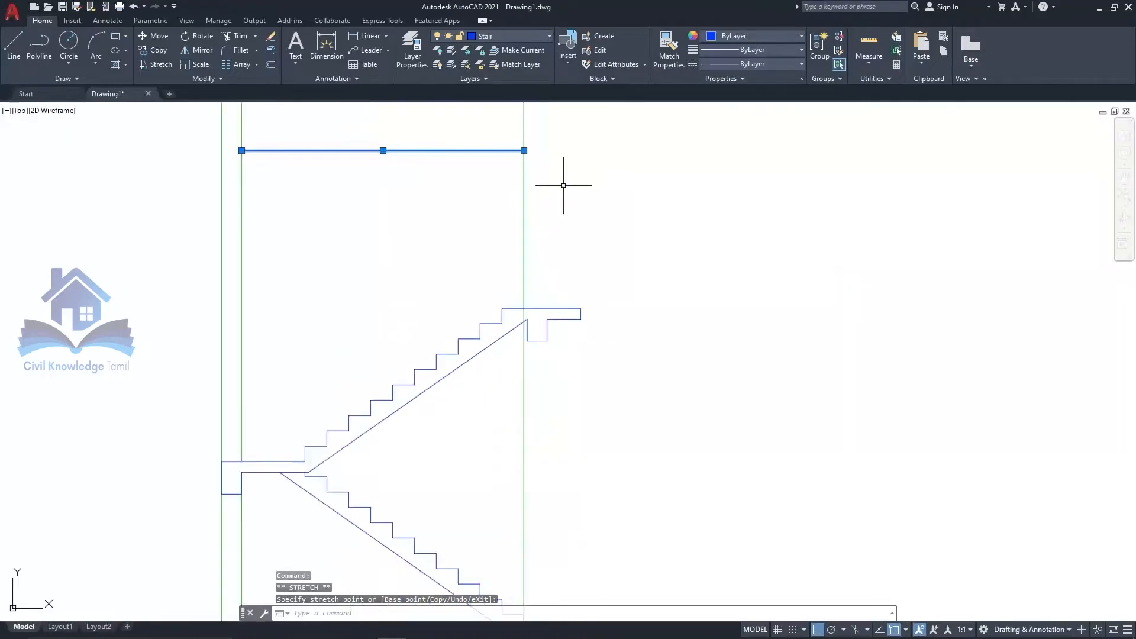
key(Escape)
key(Escape)
Step: Offset the raised horizontal line 5" upward to form the roof slab
text(o)
key(Return)
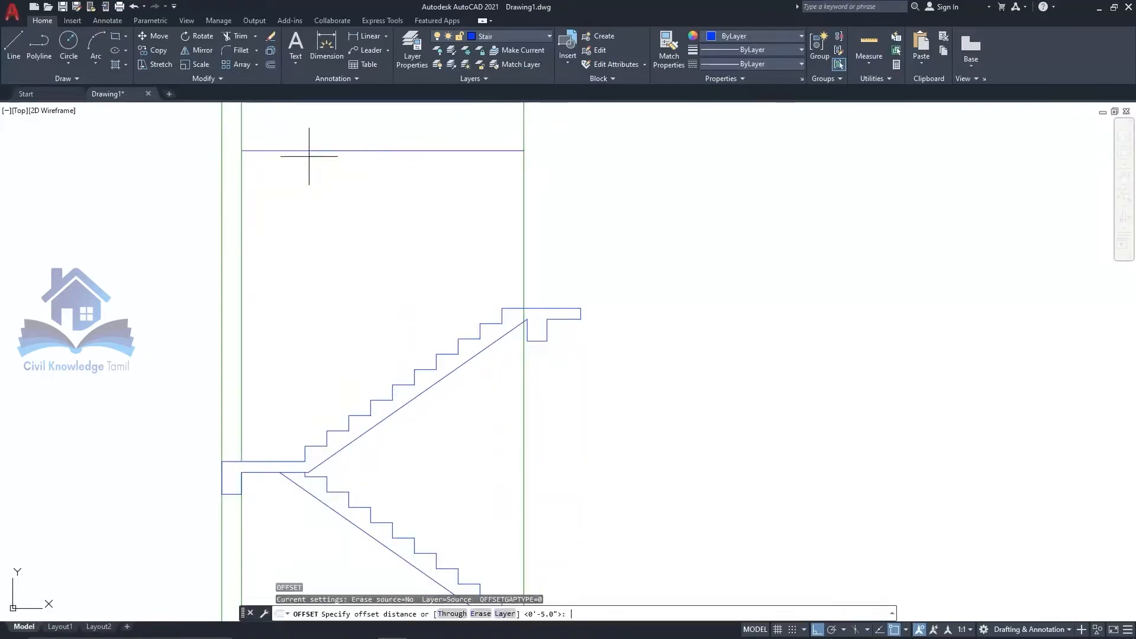
text(5")
key(Return)
click(309, 151)
click(320, 133)
key(Escape)
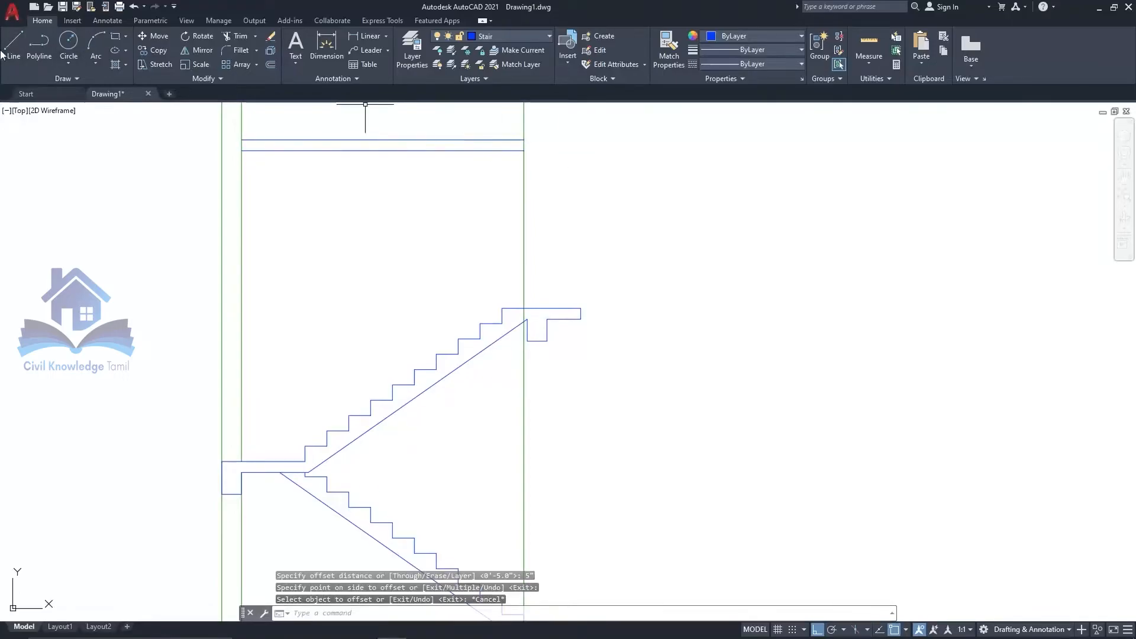
key(Return)
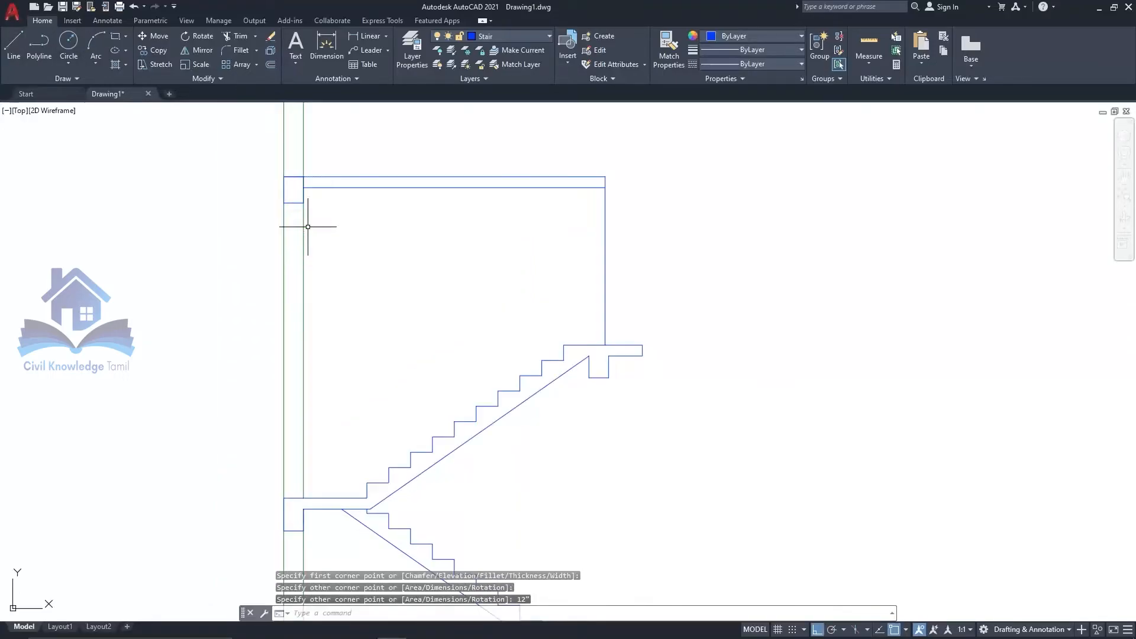
Step: Copy the roof beam rectangle from the left wall to the roof slab's opposite end, aligning their upper outer corners
scroll(474, 155, up, 2)
click(168, 227)
click(146, 51)
click(200, 190)
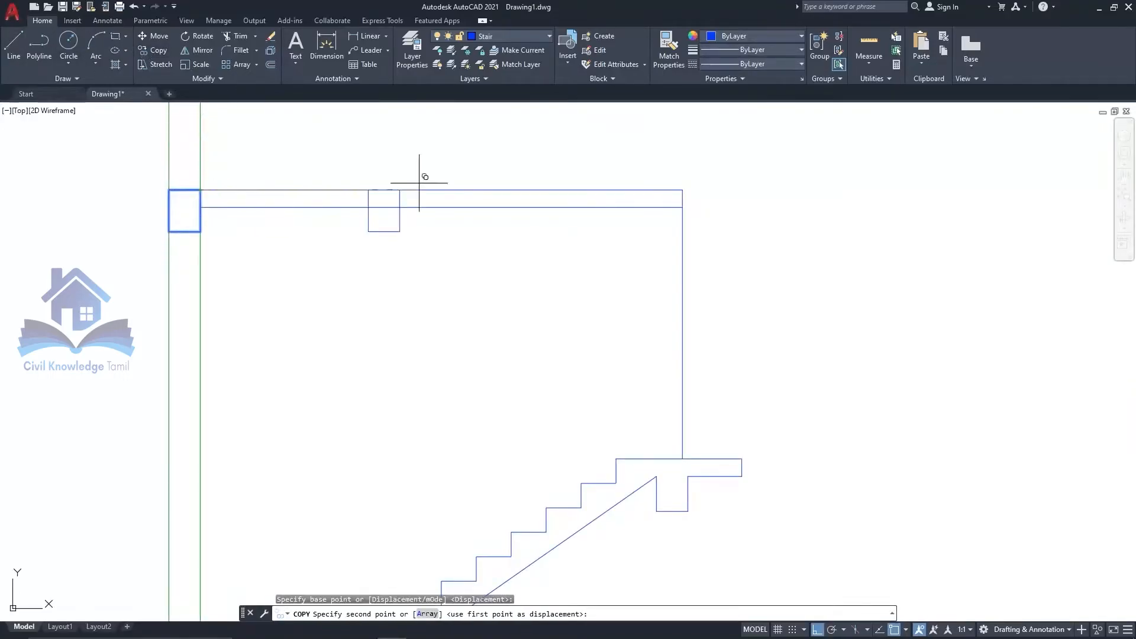
click(682, 190)
key(Return)
Step: Shorten the right vertical line to the copied roof beam's bottom, and copy it to the beam's inner corner
click(682, 196)
click(682, 190)
click(682, 231)
click(155, 51)
click(682, 232)
click(650, 231)
key(Escape)
key(Escape)
Step: Stretch the roof slab's top line to the left wall's outer face and clean up the overlapping beam and wall lines
click(216, 190)
click(169, 190)
click(200, 190)
key(Escape)
scroll(348, 304, down, 4)
key(ctrl+a)
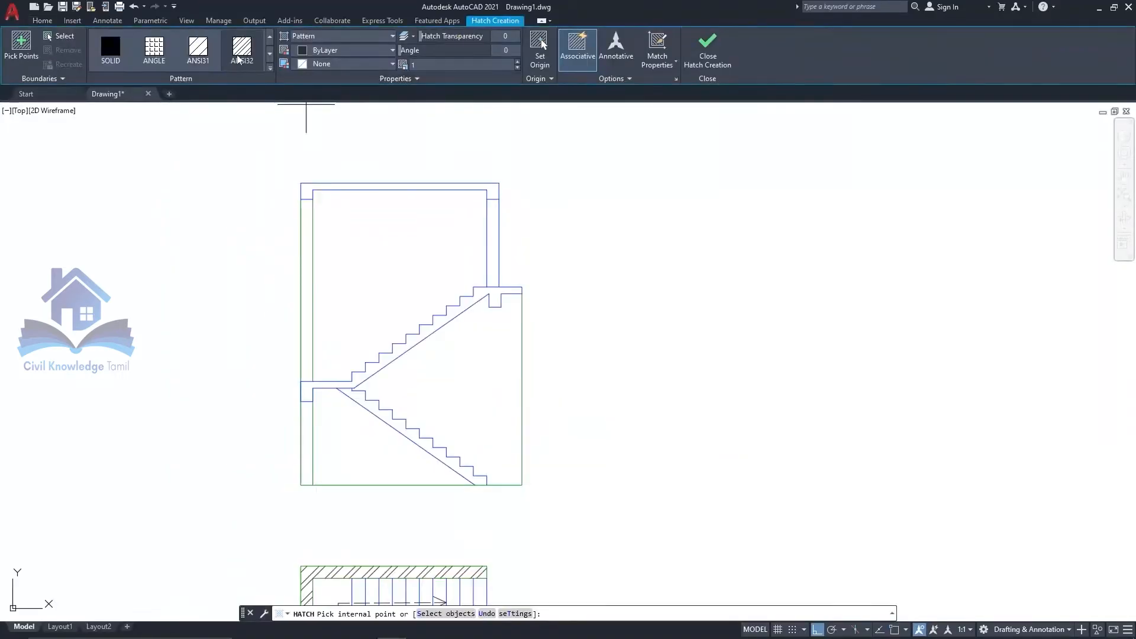
Step: Hatch the left wall above and below the mid landing beam with the ANSI32 pattern
click(238, 59)
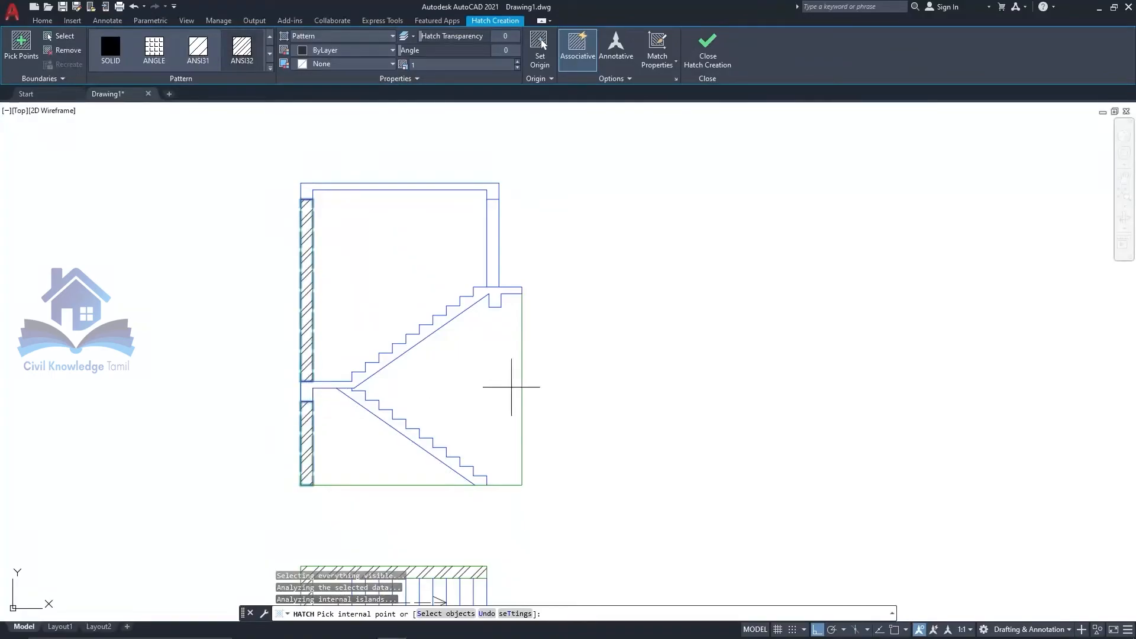
scroll(459, 395, down, 2)
key(Escape)
Step: Hatch both stair flights, the landings with their beams, and the roof slab with the AR-CONC pattern
scroll(475, 271, up, 2)
click(121, 65)
scroll(238, 65, down, 1)
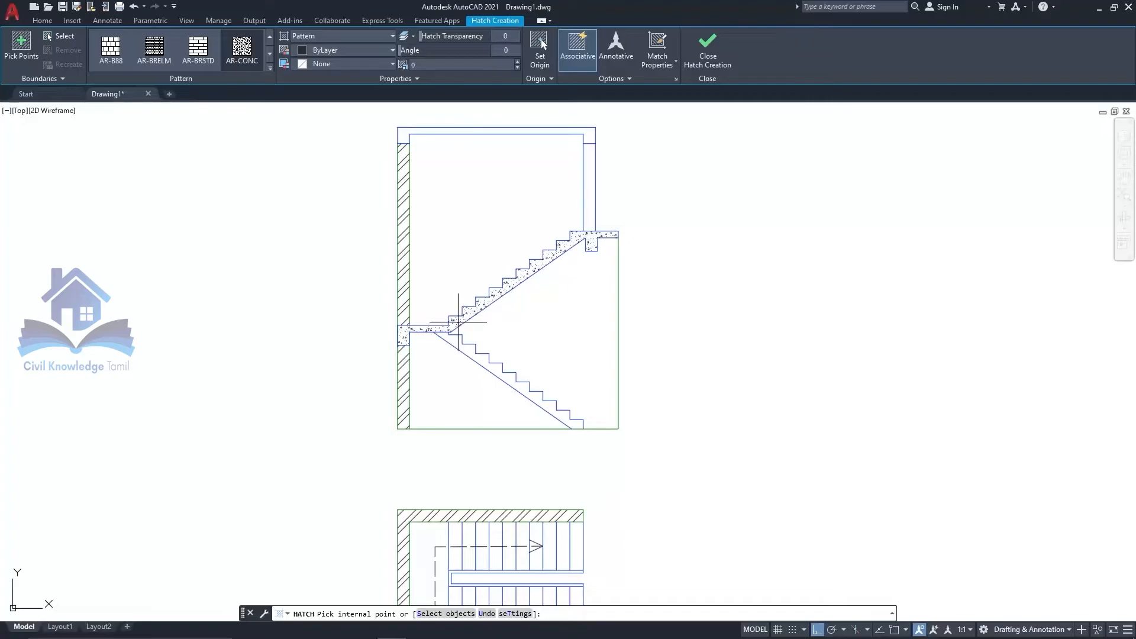
click(458, 344)
click(589, 137)
click(705, 65)
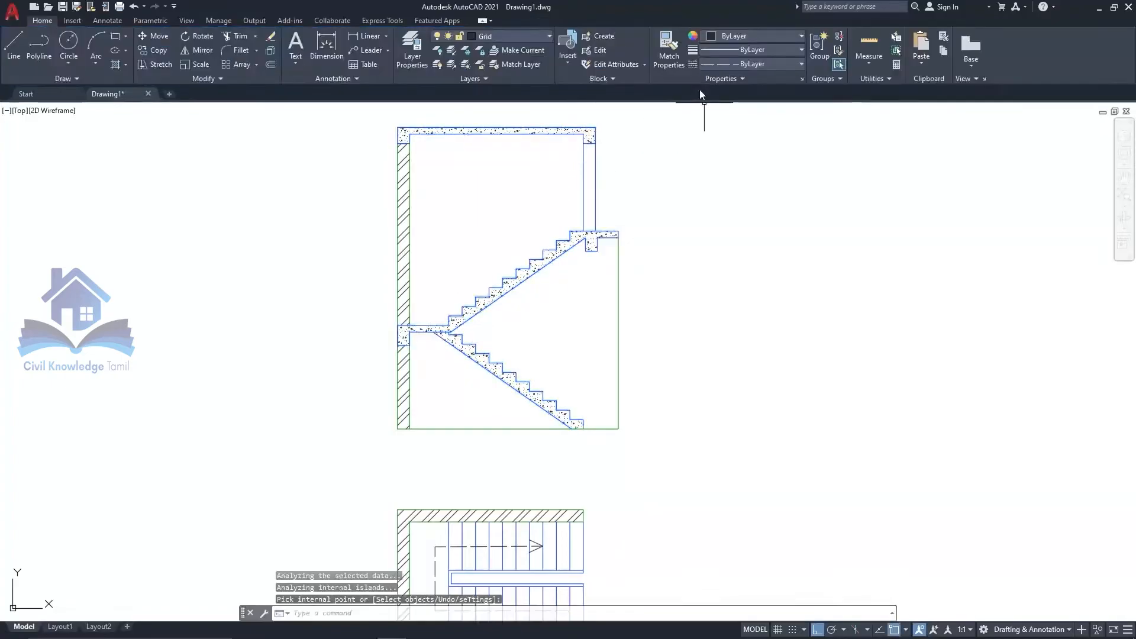
Step: On the Wall layer, draw a vertical line midway between the two vertical lines from the top landing up to the roof beam
middle_drag(639, 210, 614, 246)
scroll(569, 181, up, 4)
click(504, 37)
click(490, 123)
text(l)
key(Return)
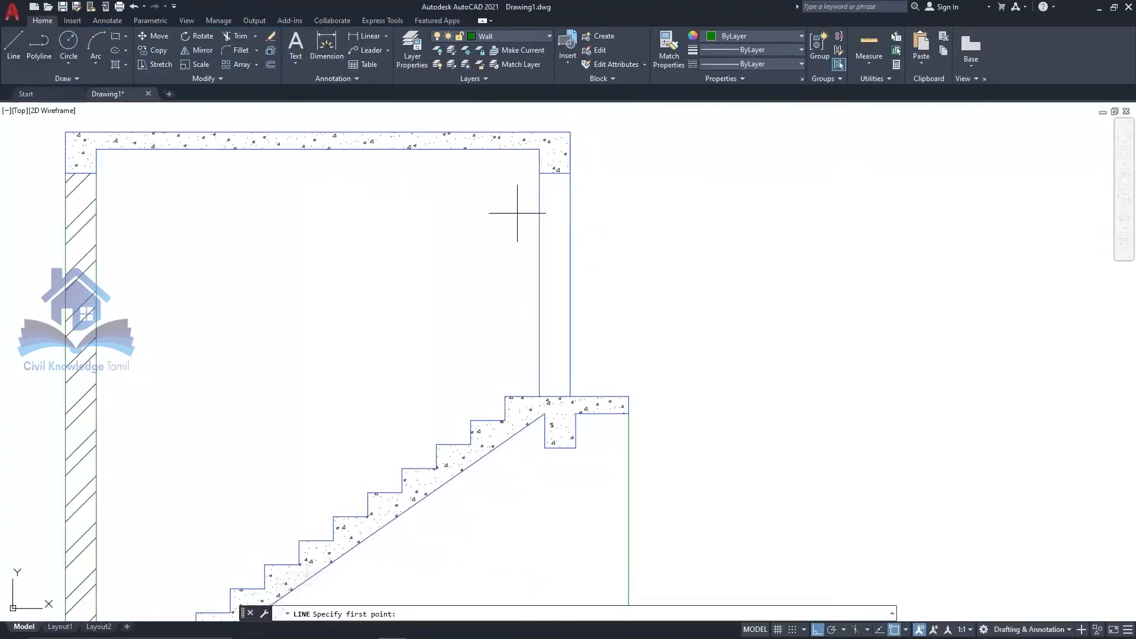
click(555, 396)
key(Escape)
click(524, 366)
key(Escape)
scroll(677, 246, down, 6)
scroll(699, 360, up, 2)
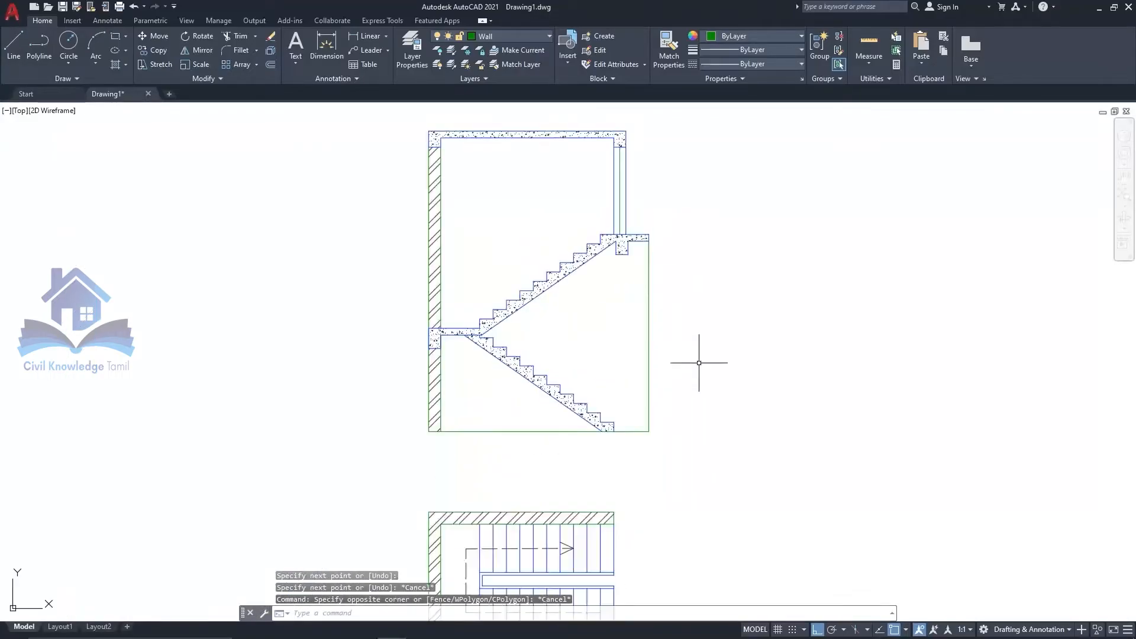
Step: On the Text layer, dimension the overall height and width of the staircase plan
middle_drag(630, 573, 614, 407)
scroll(614, 408, up, 4)
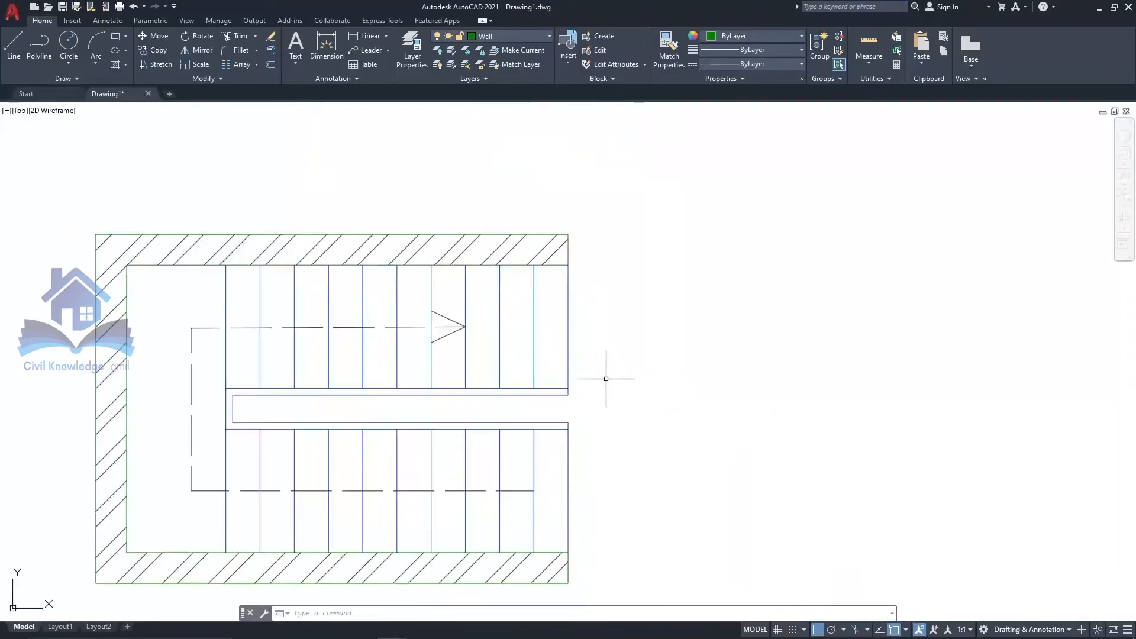
scroll(471, 236, down, 2)
click(505, 37)
click(490, 112)
click(327, 46)
click(236, 236)
click(236, 453)
click(214, 448)
click(237, 453)
click(533, 453)
click(385, 473)
Step: Dimension the height from the floor to the underside of the mid landing in the section
middle_drag(257, 107, 331, 350)
click(330, 350)
click(331, 196)
click(352, 269)
Step: Dimension the first riser's height and one tread's width on the lower flight of the section
scroll(606, 349, up, 2)
click(607, 350)
click(607, 324)
click(622, 325)
click(470, 254)
click(504, 255)
click(461, 230)
scroll(494, 348, down, 2)
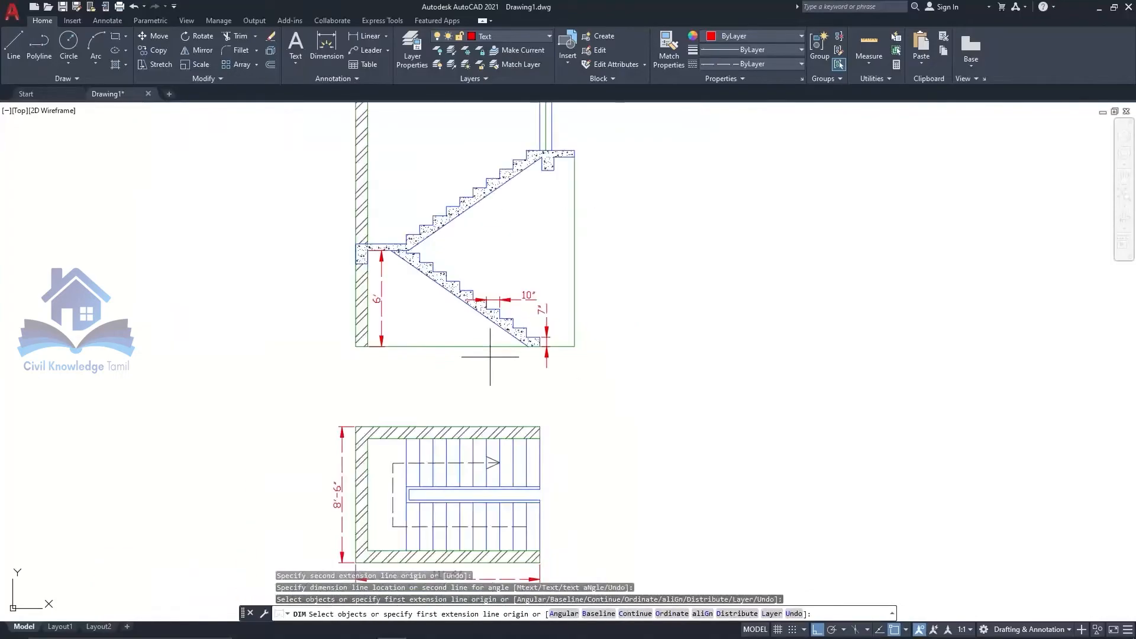
Step: Dimension the mid landing's width and the total height from the floor to the top landing
scroll(384, 232, up, 3)
click(368, 244)
click(407, 244)
click(363, 232)
scroll(301, 380, down, 3)
scroll(488, 298, up, 2)
click(521, 233)
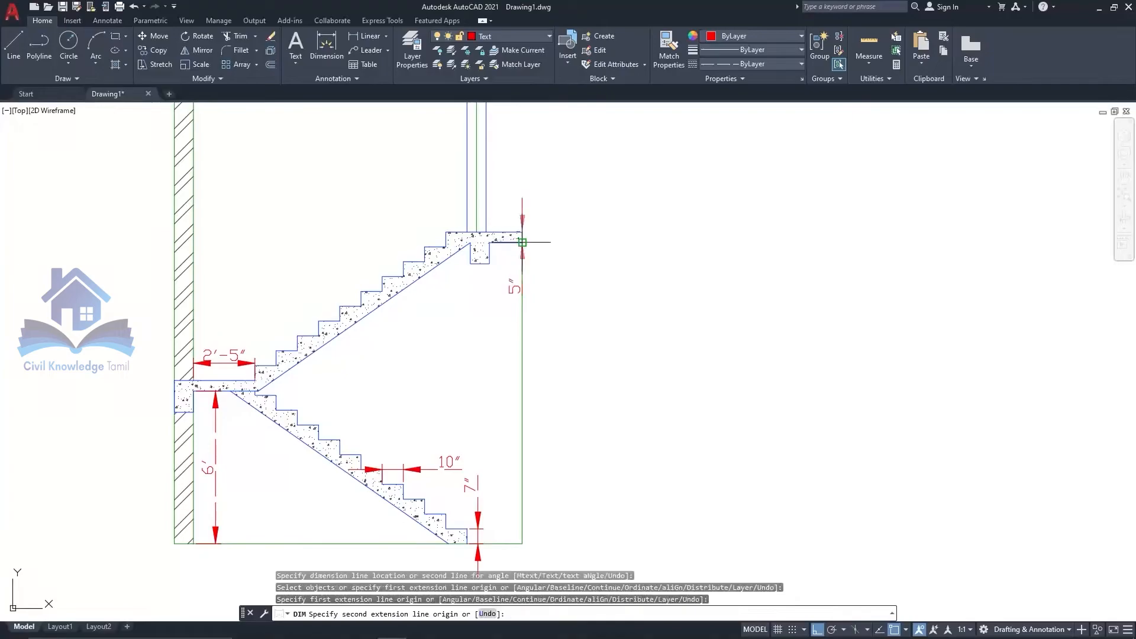
click(522, 542)
click(541, 534)
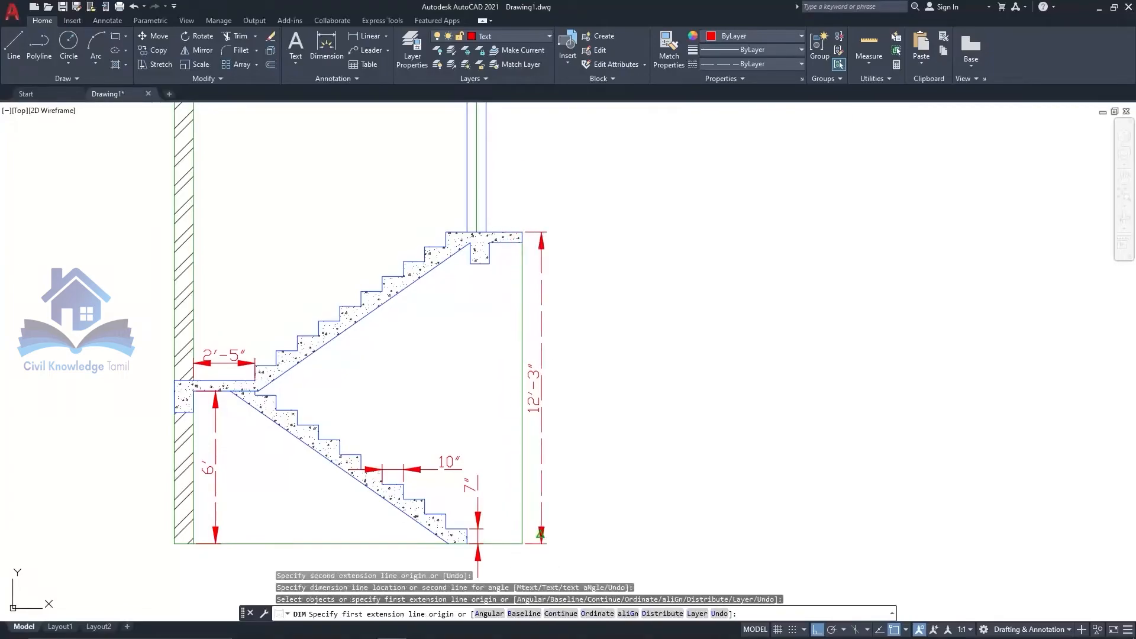
Step: Create the multiline text "1" beside the plan and adjust its formatting for use as a step label
scroll(402, 299, down, 3)
middle_drag(288, 412, 315, 261)
click(296, 42)
click(489, 394)
click(522, 425)
click(323, 35)
click(340, 60)
click(789, 51)
double_click(491, 398)
key(ctrl+a)
click(318, 37)
click(140, 51)
click(796, 53)
Step: Copy the "1" label from the first tread to every other tread of the plan's lower flight and the landing
scroll(568, 355, up, 3)
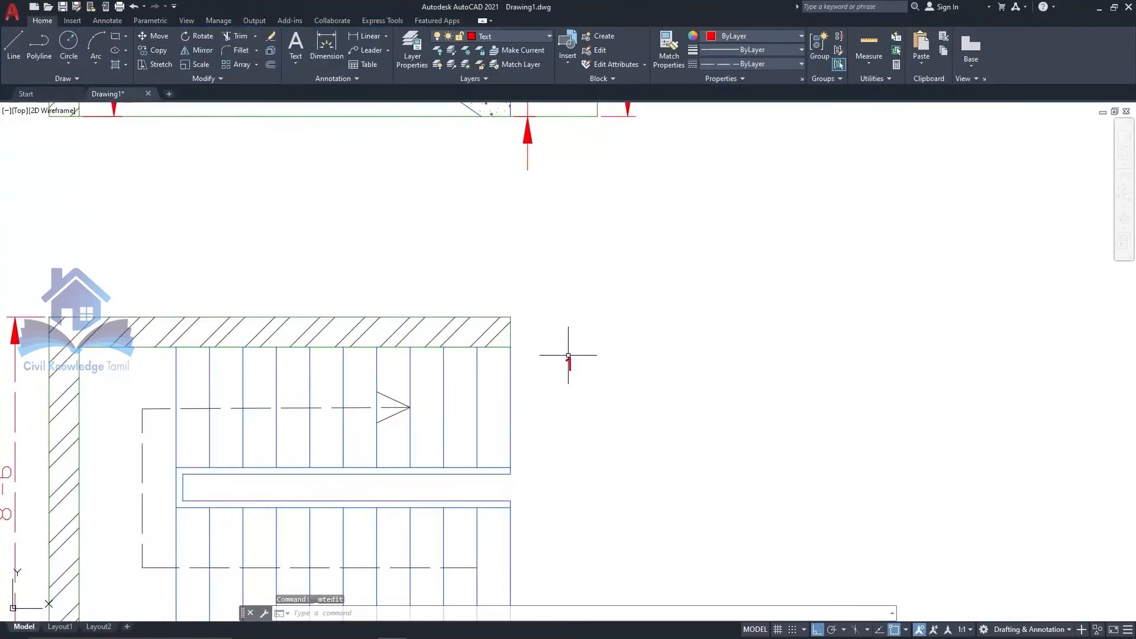
scroll(573, 332, down, 1)
scroll(526, 426, up, 6)
scroll(645, 313, down, 4)
scroll(592, 379, up, 2)
click(598, 345)
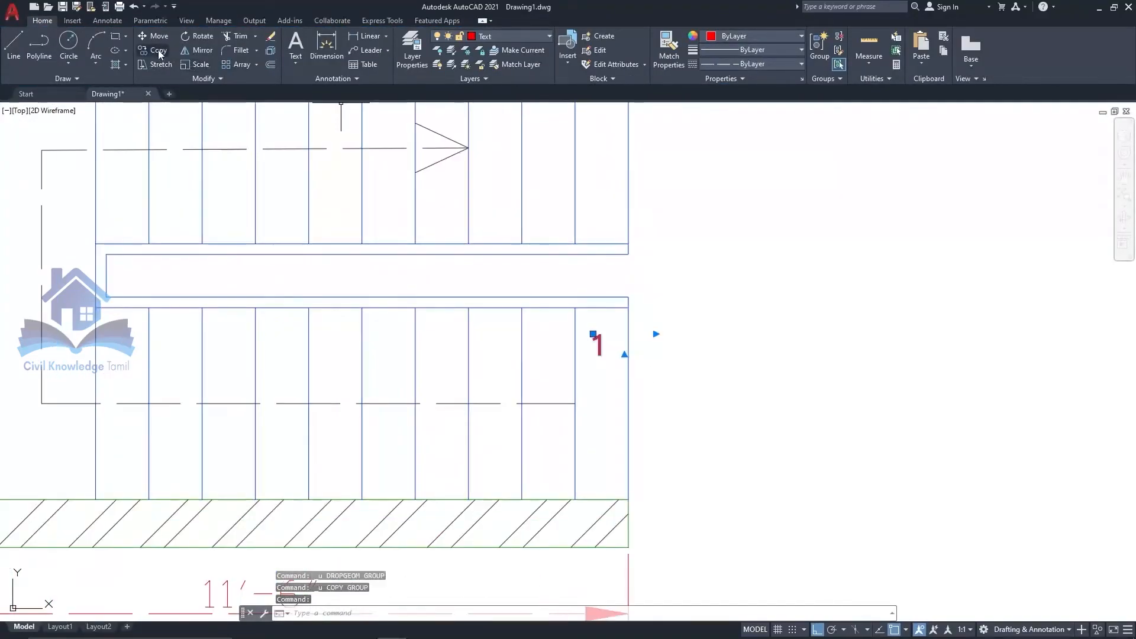
click(158, 51)
click(629, 308)
click(575, 307)
click(521, 308)
click(468, 307)
click(415, 307)
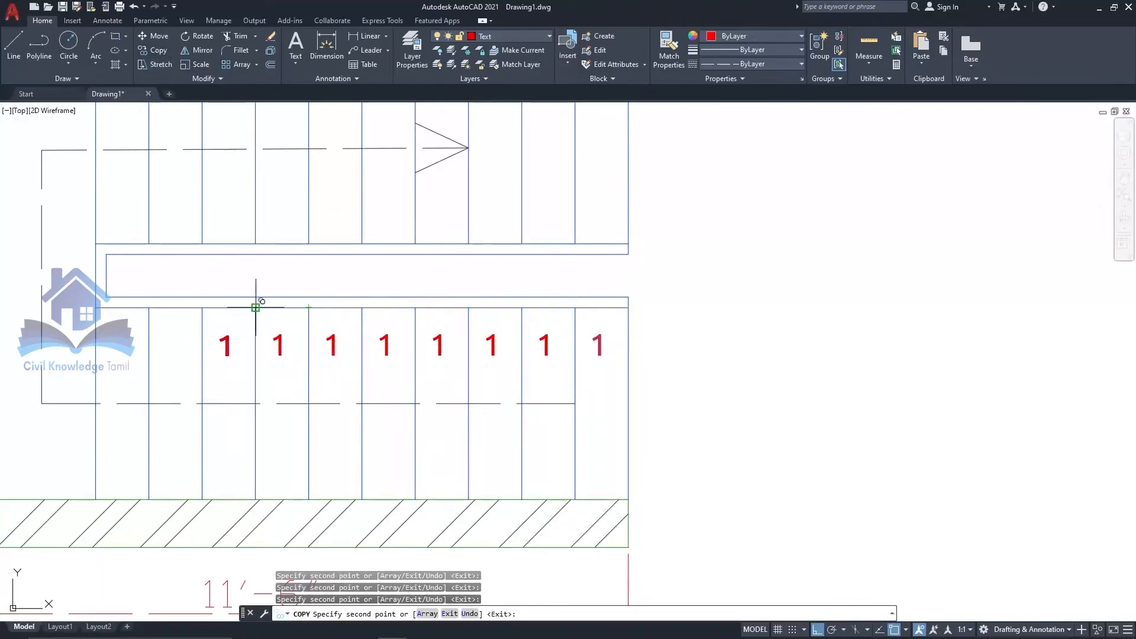
key(Escape)
Step: Copy a "1" label to the upper flight's first tread and repeat it on all the upper treads
click(120, 287)
drag(120, 288, 120, 234)
click(158, 50)
click(96, 244)
click(149, 244)
click(202, 243)
click(255, 244)
click(309, 244)
click(362, 244)
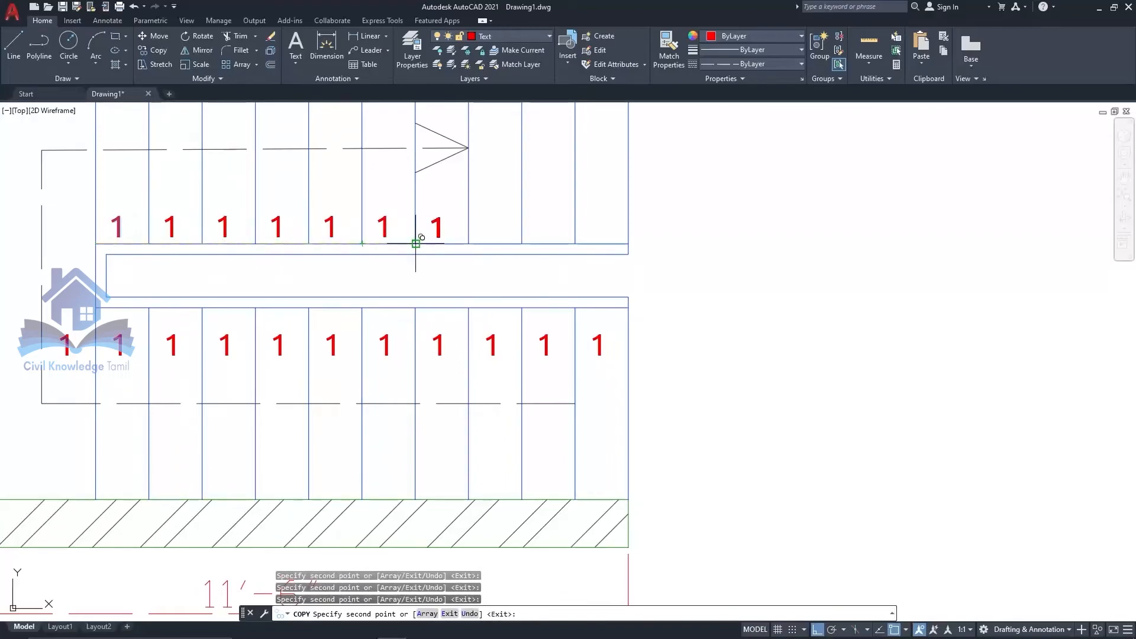
click(521, 243)
click(575, 243)
key(Escape)
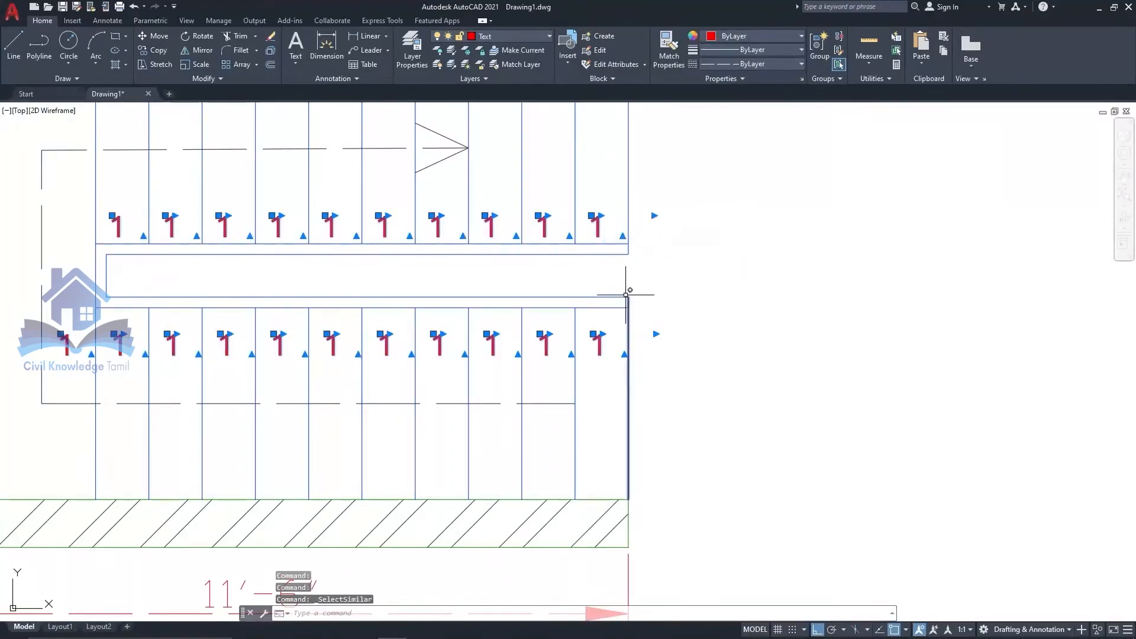
Step: Number all the step labels consecutively from 1 to 21 with TCOUNT, overwriting the existing text
text(tcount)
key(Return)
key(Return)
key(Return)
key(Return)
scroll(610, 320, down, 2)
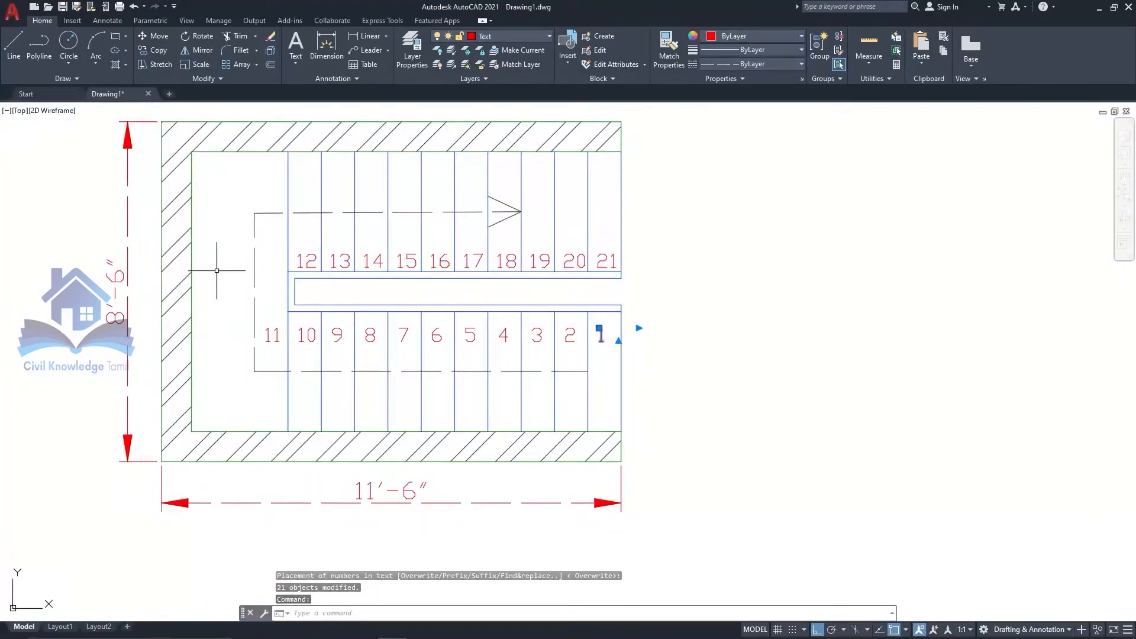
Step: Copy the plan labels 1, 10 and 11 onto the corresponding lower-flight steps and mid landing in the section
click(276, 329)
click(157, 55)
click(599, 342)
scroll(599, 342, down, 4)
scroll(618, 158, up, 4)
click(627, 177)
key(Escape)
scroll(471, 288, down, 2)
click(372, 360)
scroll(389, 362, up, 6)
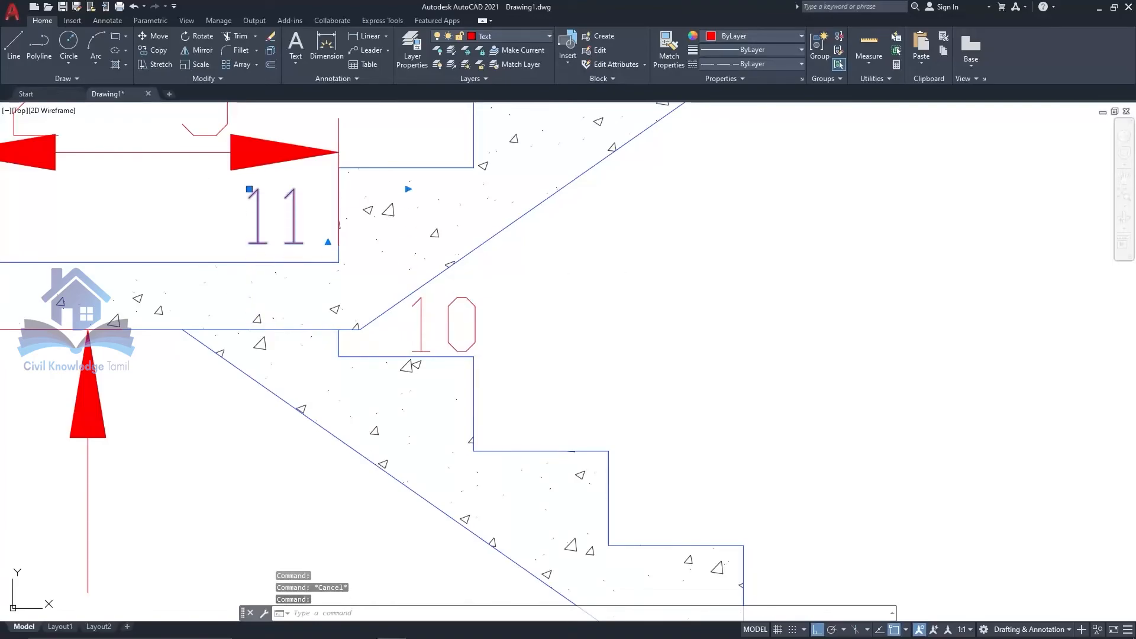
key(Escape)
Step: Copy the plan labels 12 and 21 up to the section's upper flight
scroll(379, 283, down, 10)
scroll(550, 462, up, 2)
click(158, 50)
click(262, 463)
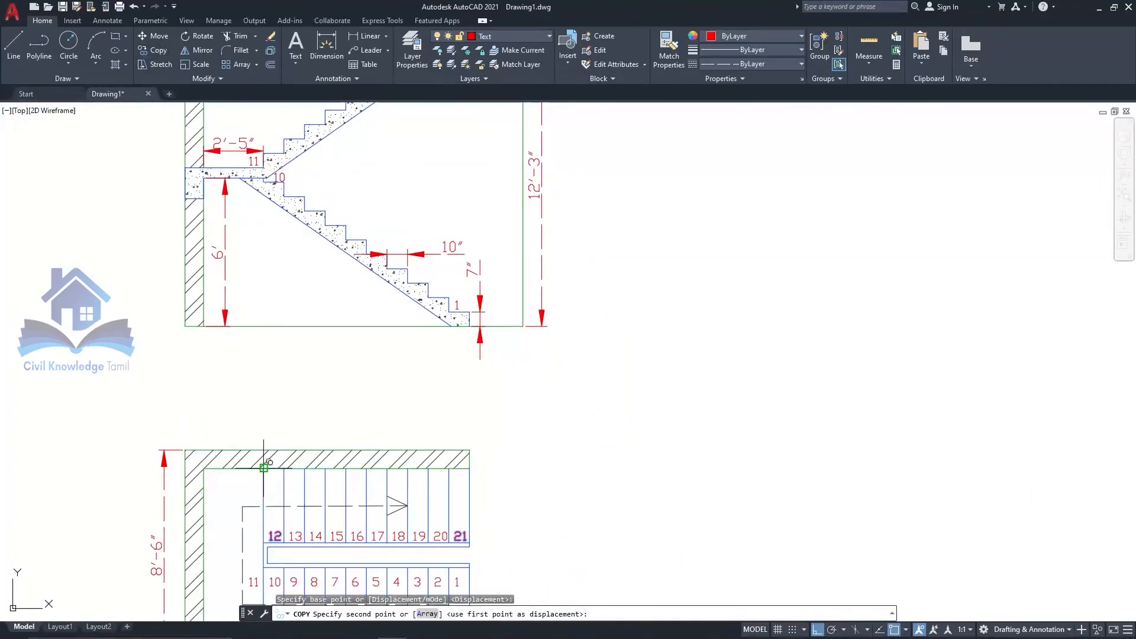
scroll(271, 262, down, 4)
click(267, 190)
key(Escape)
Step: Move the label 21 upward so it sits above the top step in the section
scroll(337, 166, up, 4)
click(368, 308)
click(343, 270)
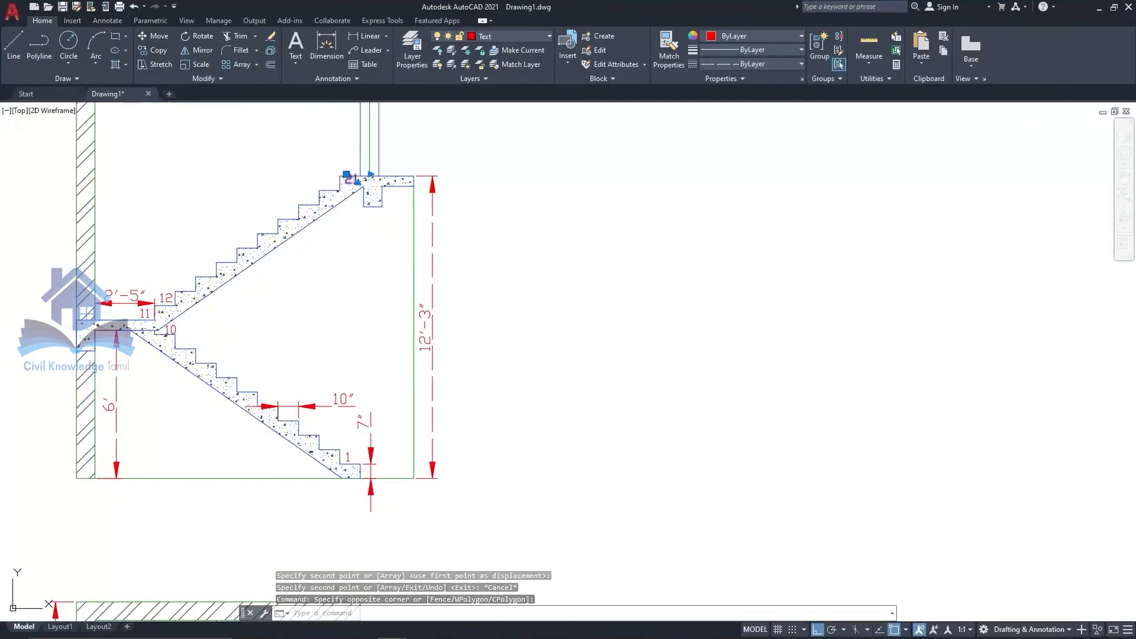
click(346, 177)
click(346, 161)
key(Escape)
scroll(107, 305, up, 4)
key(Escape)
key(Escape)
Step: Copy the plan label 2 onto the second step of the section's lower flight
scroll(536, 359, down, 4)
scroll(439, 421, down, 2)
middle_drag(528, 462, 537, 240)
scroll(537, 240, up, 2)
click(549, 519)
click(157, 51)
click(557, 510)
click(557, 214)
key(Escape)
scroll(557, 214, down, 2)
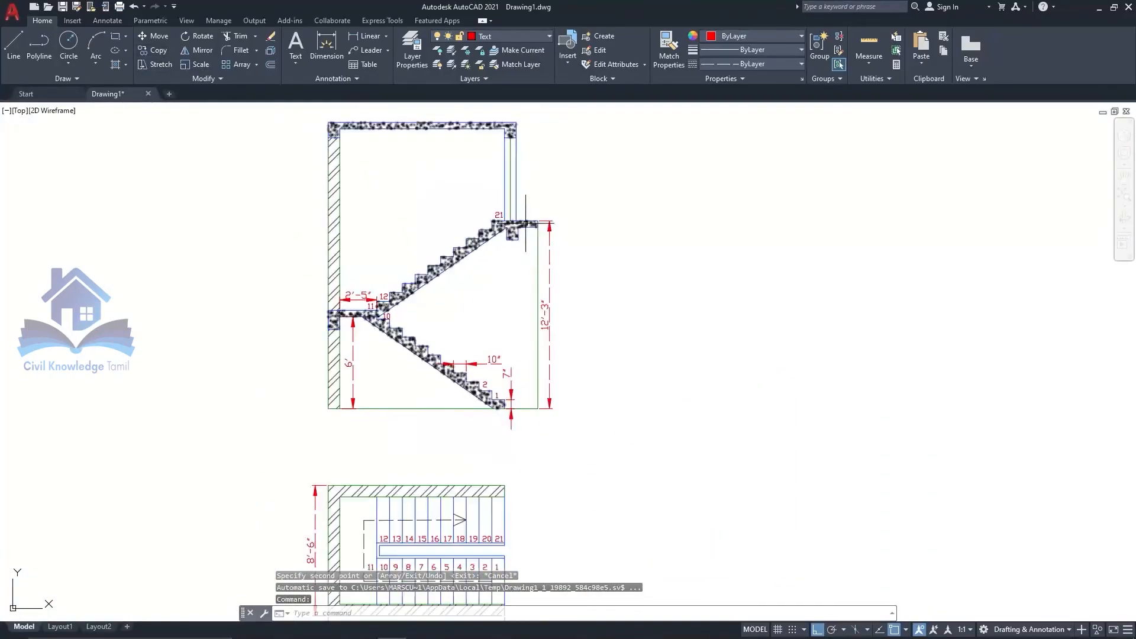
Step: Copy the plan label 16 onto its matching step in the section's upper flight
scroll(527, 229, up, 2)
scroll(489, 167, down, 2)
click(419, 516)
click(157, 51)
scroll(432, 527, up, 4)
click(419, 507)
scroll(419, 504, down, 4)
scroll(420, 204, up, 2)
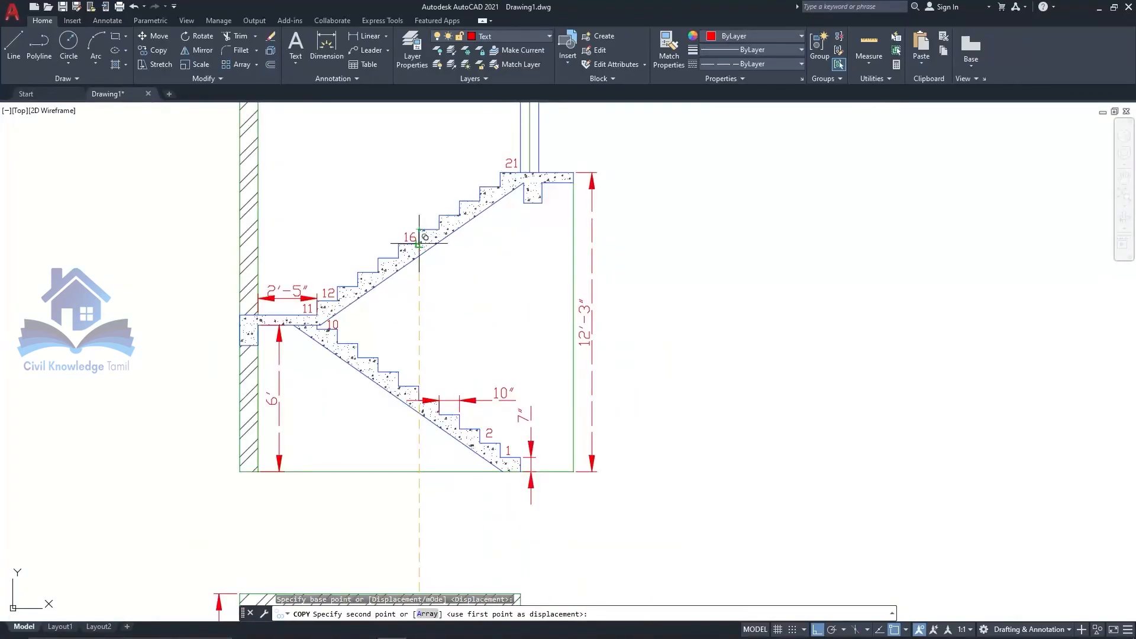
click(419, 243)
key(Escape)
scroll(418, 207, up, 2)
scroll(420, 233, down, 1)
scroll(400, 223, down, 2)
scroll(352, 514, up, 1)
scroll(391, 405, down, 1)
scroll(408, 355, up, 2)
scroll(387, 414, down, 2)
Step: On the Grid layer, draw section line A-A across the plan's lower flight and a rectangular border around the titled PLAN and SECTION - AA views
click(514, 37)
click(499, 78)
text(l)
key(Return)
middle_drag(331, 509, 384, 291)
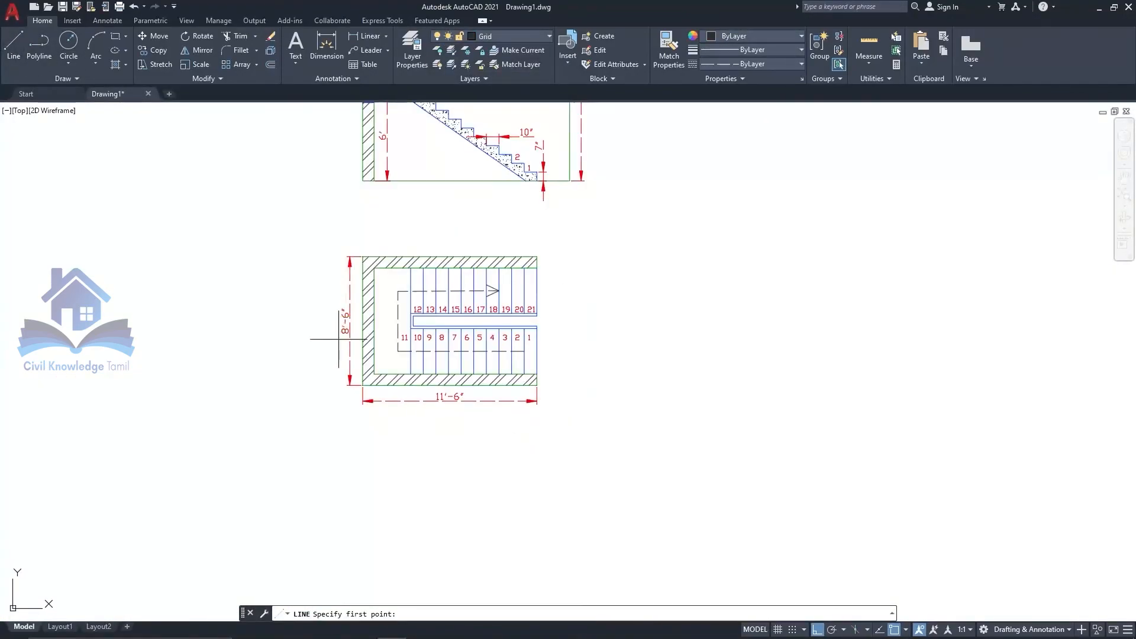
key(Escape)
scroll(382, 320, up, 2)
scroll(479, 289, down, 2)
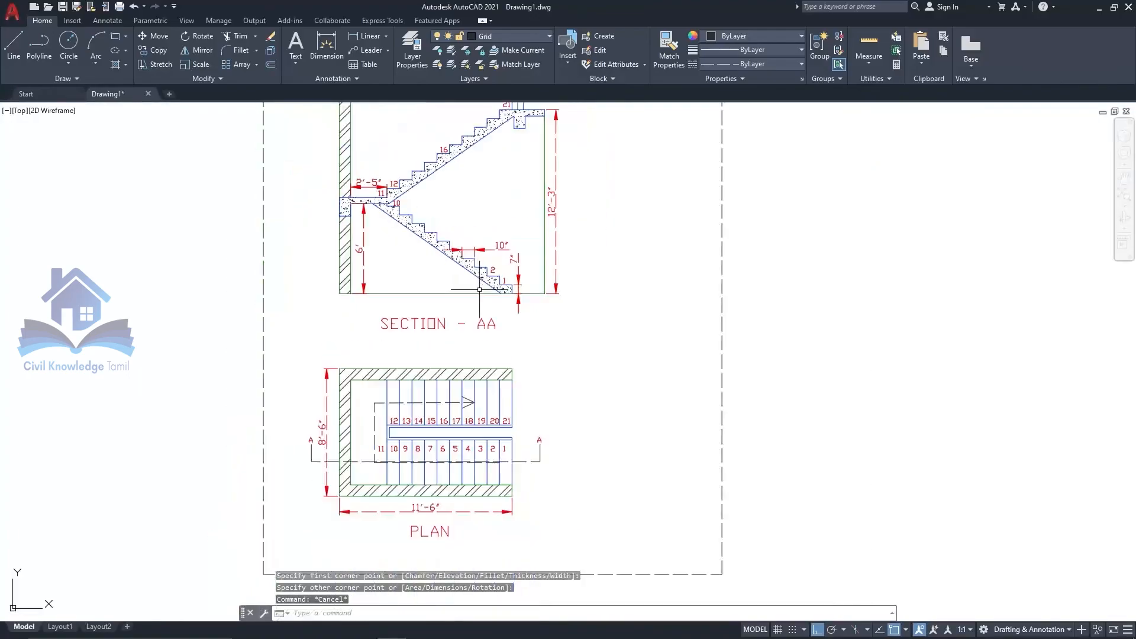
scroll(770, 394, down, 2)
scroll(412, 415, up, 2)
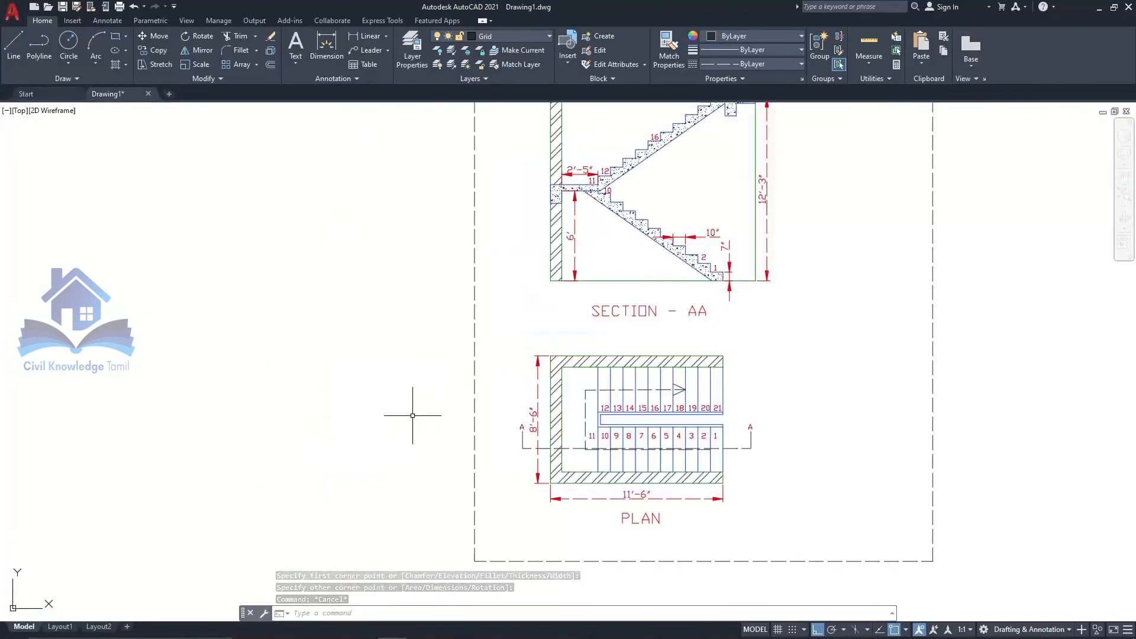